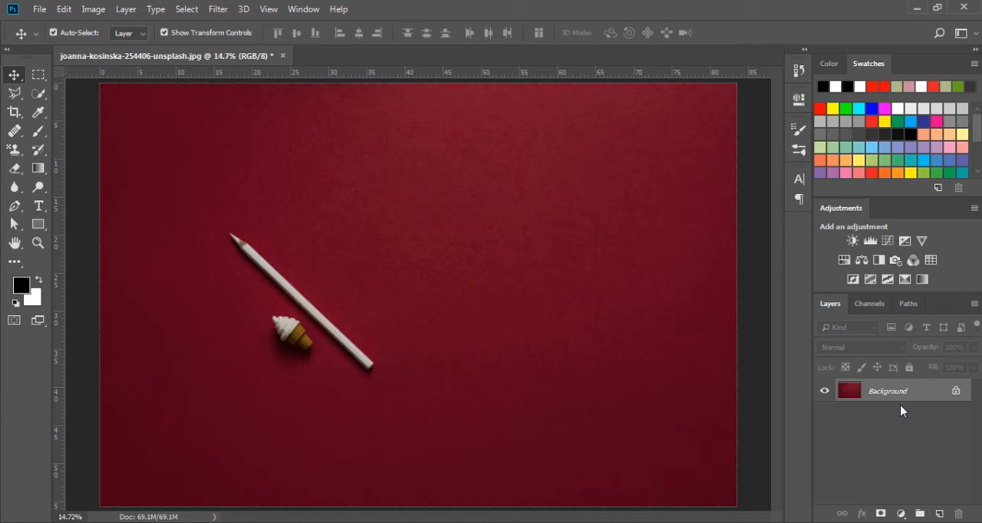
- Convert the locked Background into an ordinary layer named Layer 0
{"action": "double_click", "coordinate": [926, 392]}
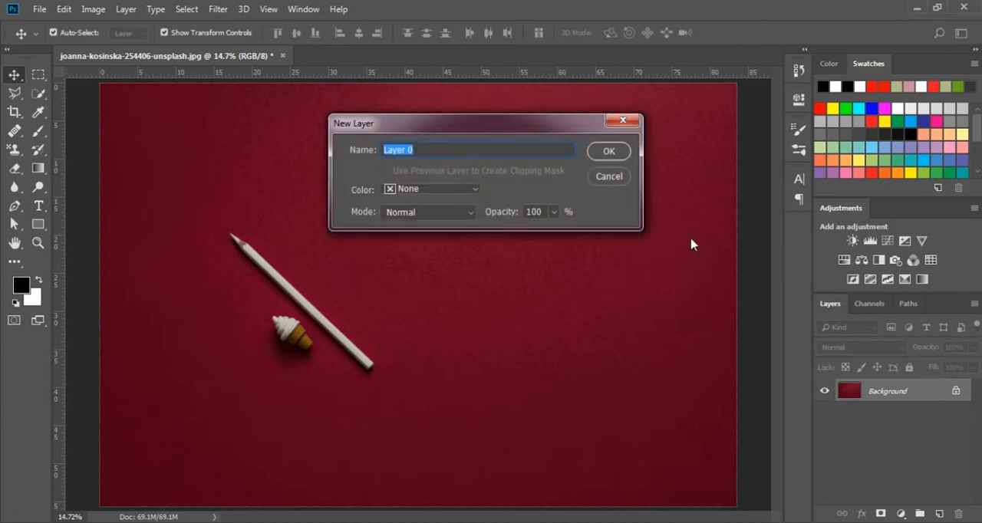
{"action": "left_click", "coordinate": [608, 152]}
{"action": "key", "text": "z"}
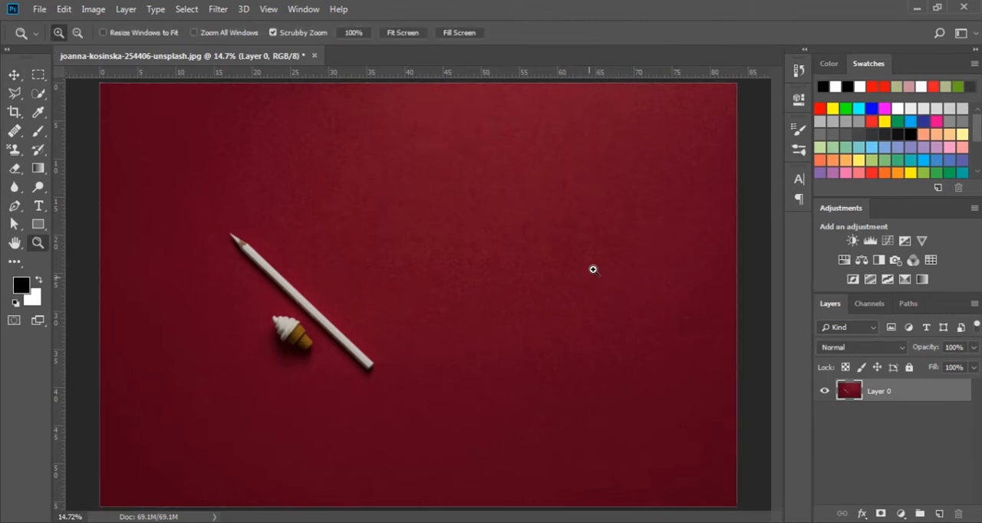
{"action": "left_click", "coordinate": [601, 262]}
{"action": "left_click", "coordinate": [601, 263]}
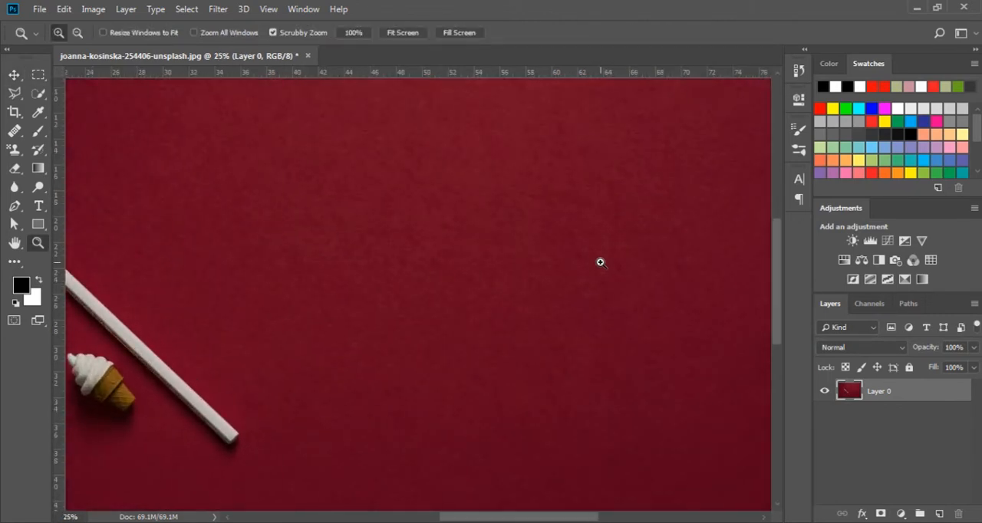
{"action": "left_click_drag", "start_coordinate": [601, 262], "coordinate": [392, 333]}
{"action": "key", "text": "ctrl+r"}
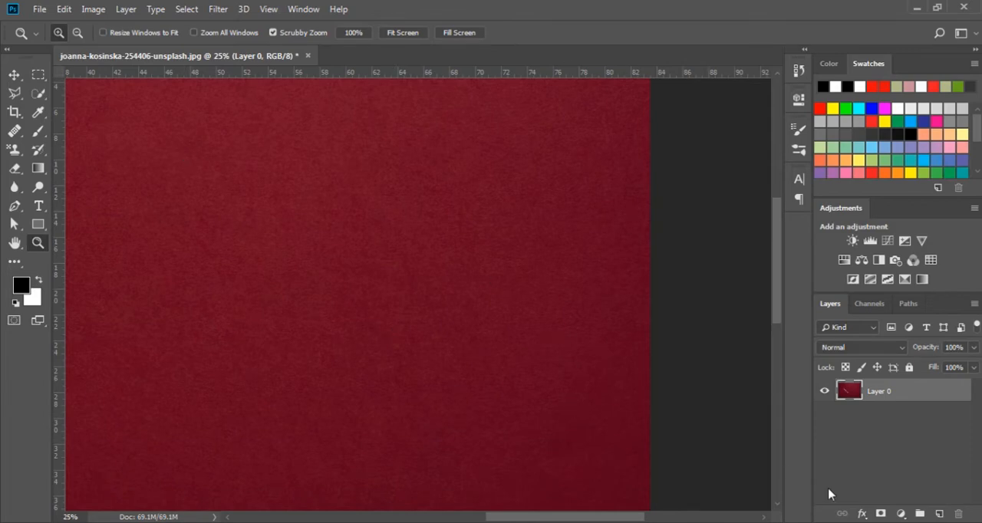
- Add a new layer above Layer 0 and select a rectangle about 17 by 12.5 ruler units in the empty area of the photo
{"action": "left_click", "coordinate": [861, 514]}
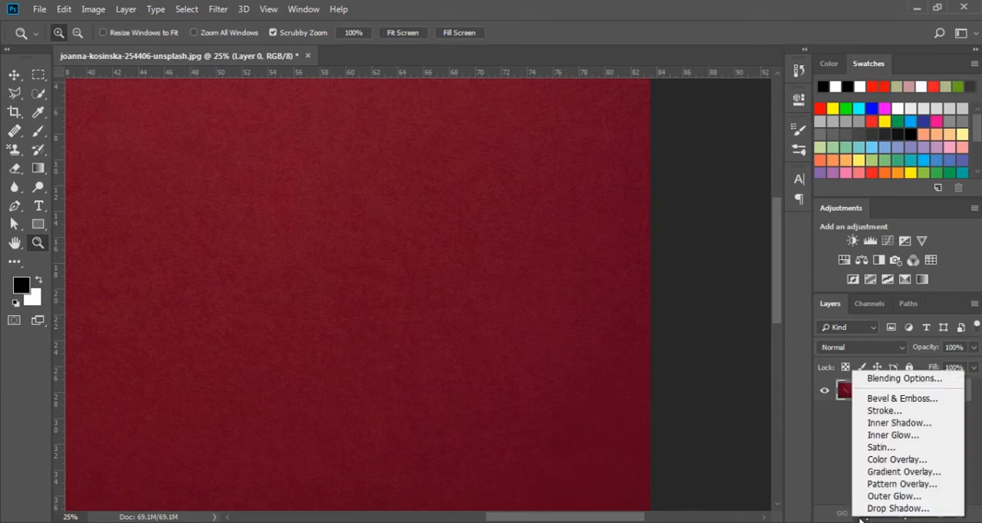
{"action": "left_click", "coordinate": [860, 520]}
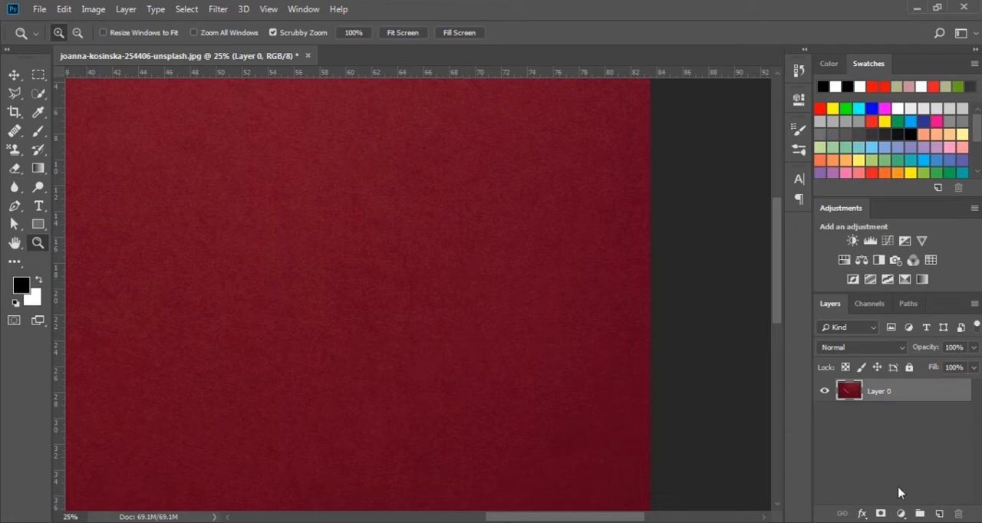
{"action": "left_click", "coordinate": [939, 514]}
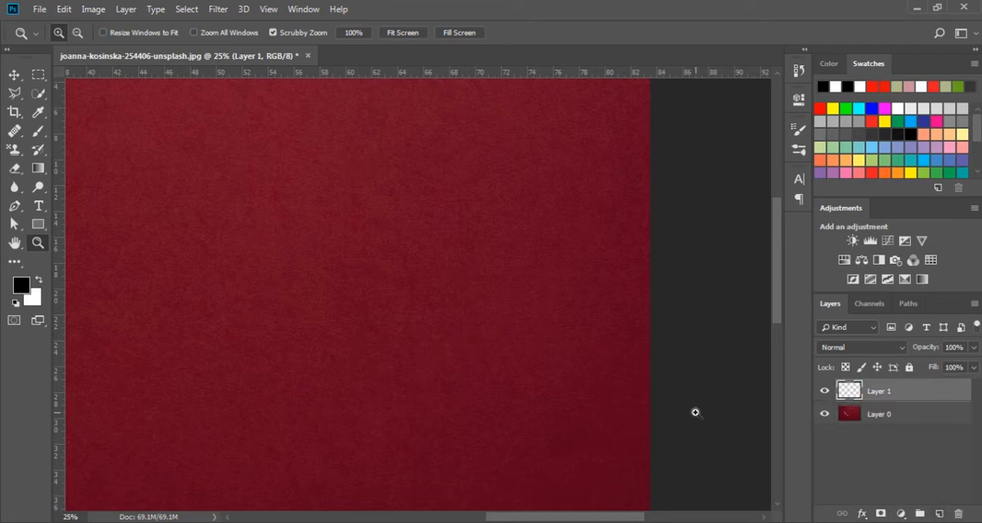
{"action": "left_click", "coordinate": [38, 74]}
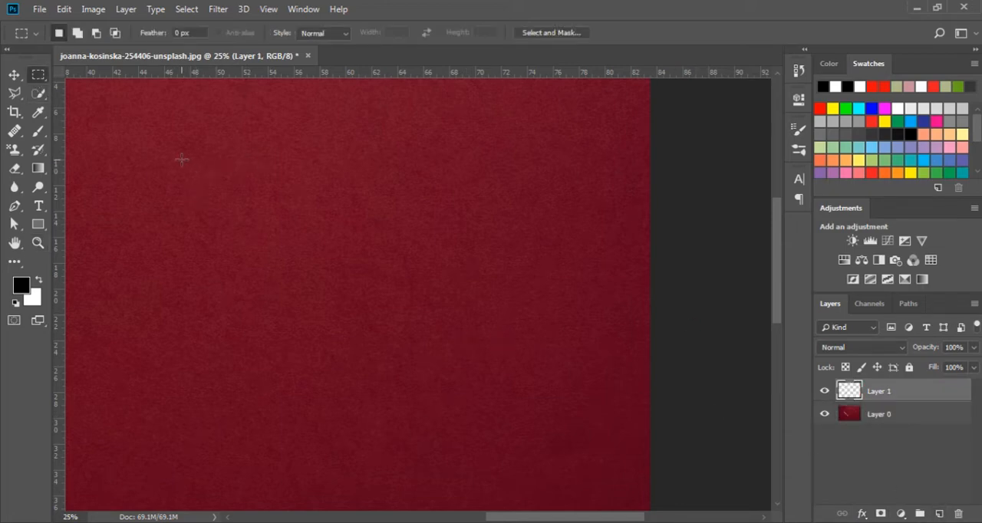
{"action": "left_click_drag", "start_coordinate": [182, 159], "coordinate": [402, 322]}
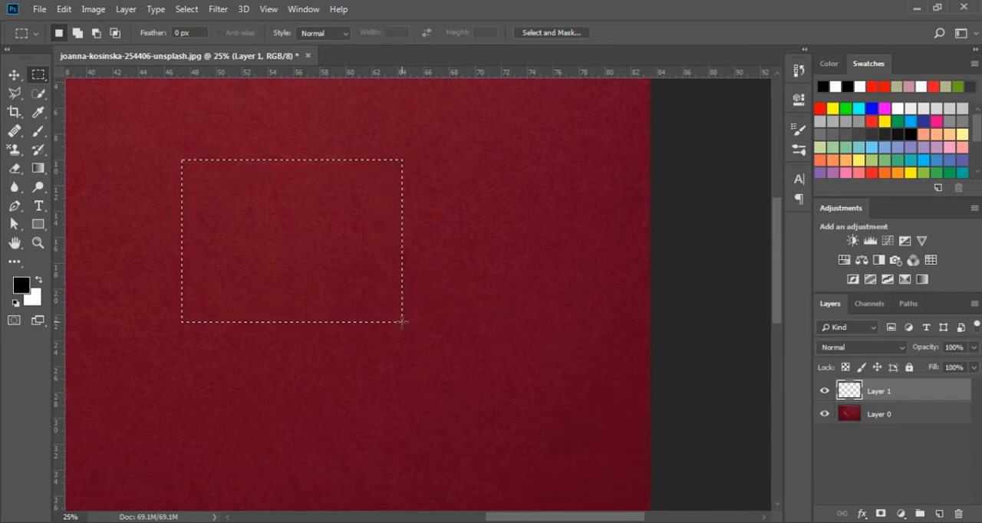
- Fill the rectangular selection on Layer 1 with solid blue at 100% opacity in Normal mode and deselect it
{"action": "key", "text": "shift+F5"}
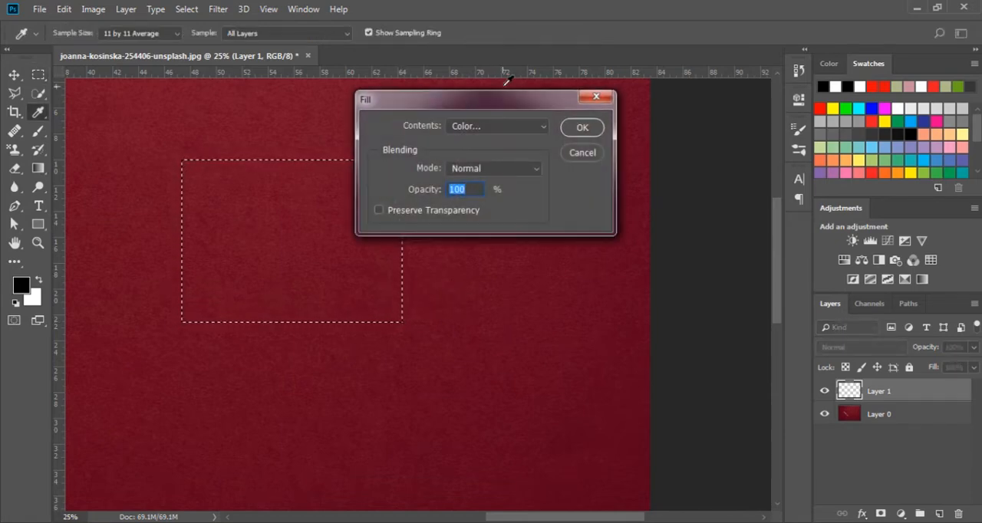
{"action": "left_click", "coordinate": [582, 127]}
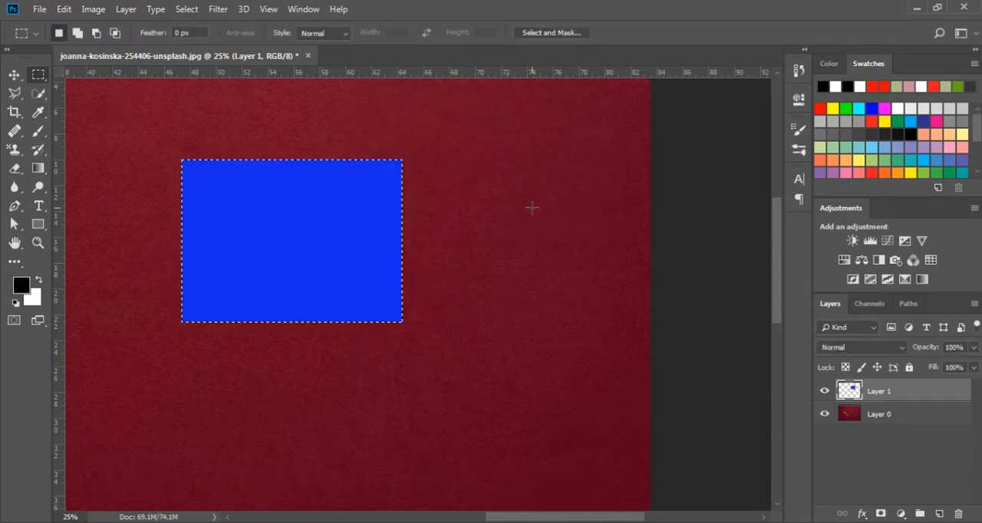
{"action": "key", "text": "ctrl+d"}
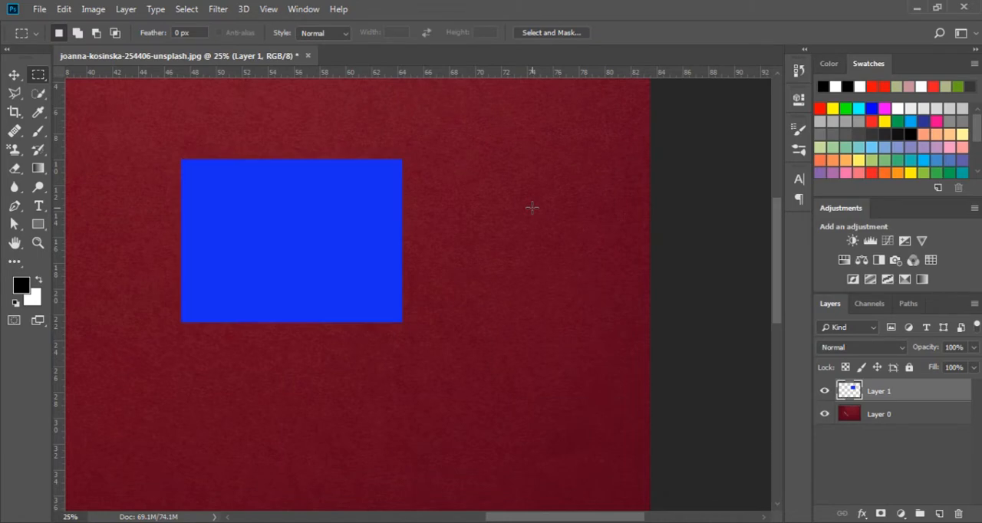
- Open the blending options of Layer 1 beside the blue rectangle and enable the Bevel & Emboss effect
{"action": "left_click", "coordinate": [860, 513]}
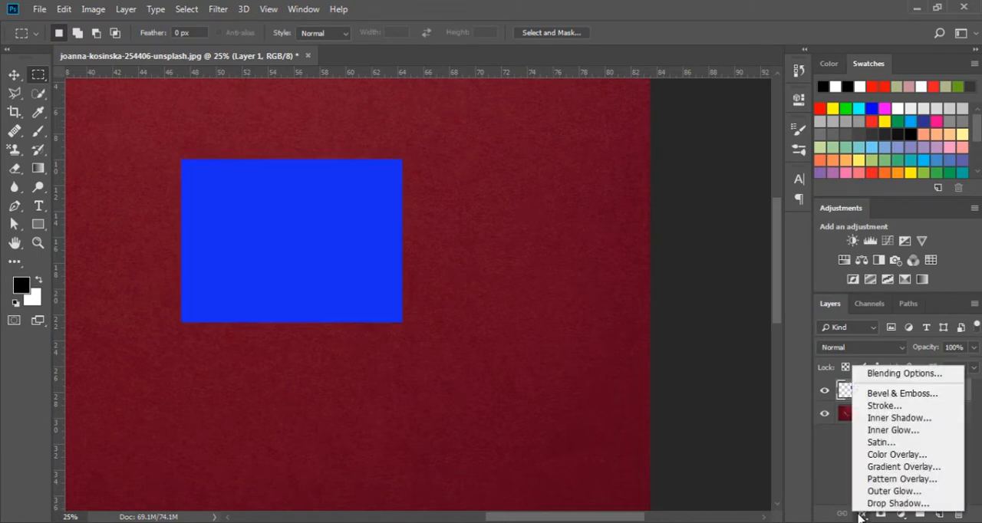
{"action": "left_click", "coordinate": [878, 374]}
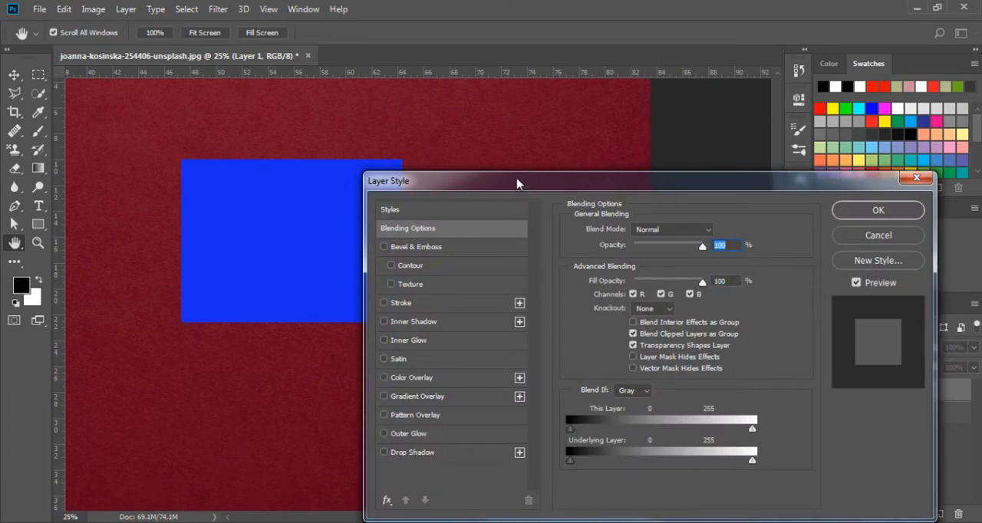
{"action": "left_click_drag", "start_coordinate": [524, 192], "coordinate": [565, 123]}
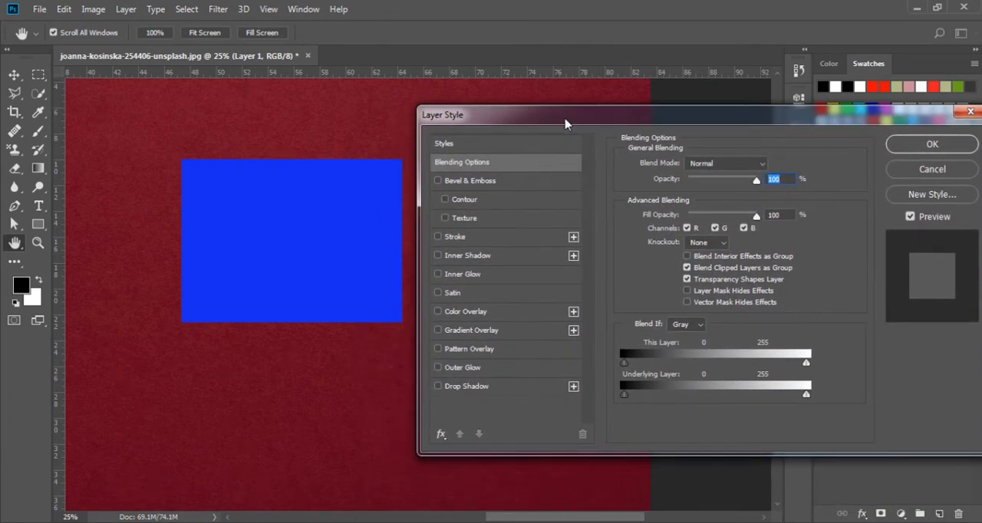
{"action": "left_click_drag", "start_coordinate": [332, 224], "coordinate": [284, 221]}
{"action": "key", "text": "ctrl+r"}
{"action": "left_click_drag", "start_coordinate": [481, 121], "coordinate": [441, 121]}
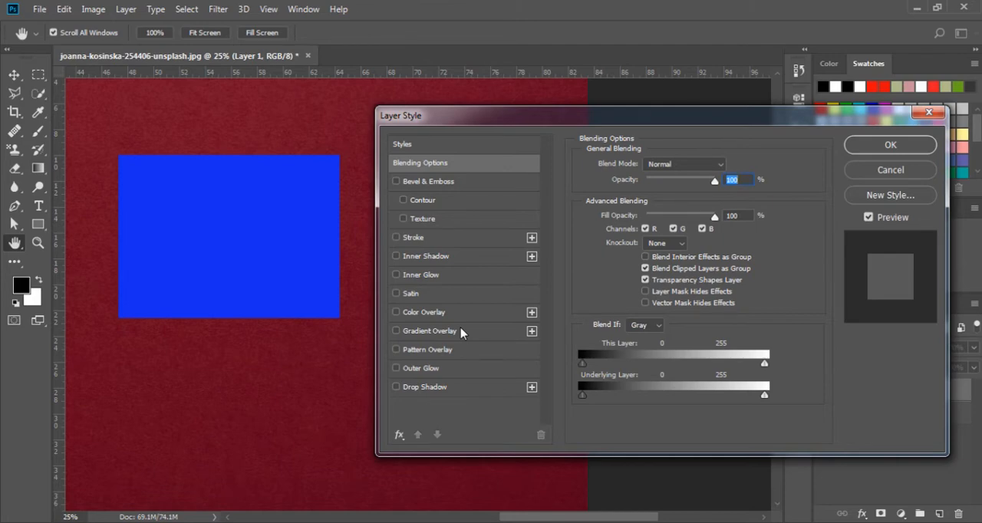
{"action": "left_click", "coordinate": [430, 182]}
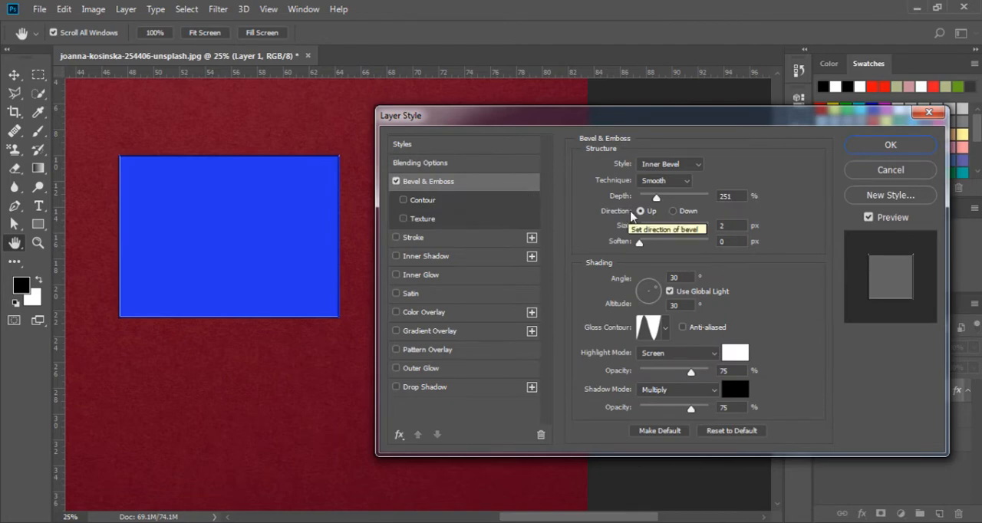
- Set the bevel size to 81 px and depth to 355%, and try the Down direction before returning to Up
{"action": "left_click_drag", "start_coordinate": [642, 228], "coordinate": [665, 233]}
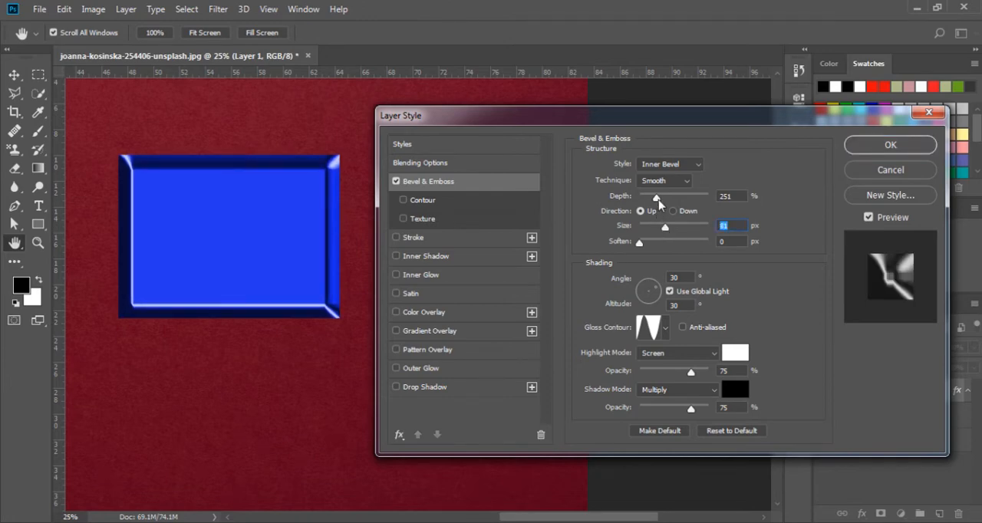
{"action": "mouse_move", "coordinate": [656, 198]}
{"action": "left_mouse_down"}
{"action": "mouse_move", "coordinate": [678, 199]}
{"action": "mouse_move", "coordinate": [664, 201]}
{"action": "left_mouse_up"}
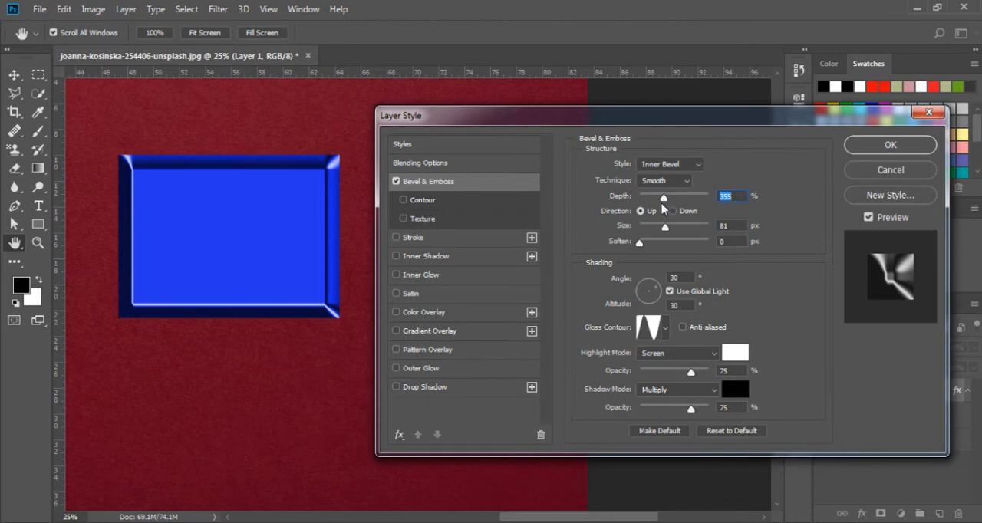
{"action": "left_click", "coordinate": [673, 211]}
{"action": "left_click", "coordinate": [649, 212]}
- Try the Outer Bevel, Inner Bevel, Pillow Emboss and Stroke Emboss styles on the rectangle and settle on Emboss
{"action": "left_click", "coordinate": [675, 168]}
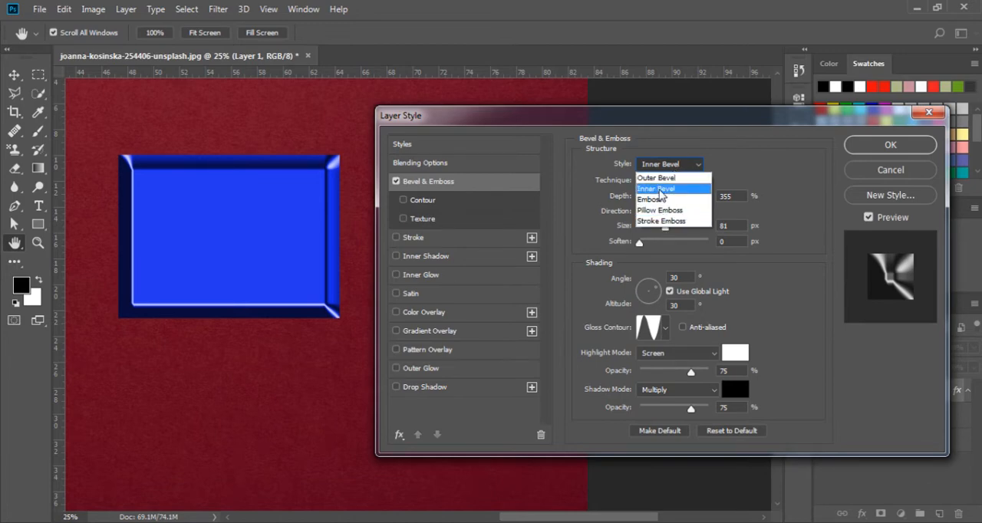
{"action": "left_click", "coordinate": [658, 178]}
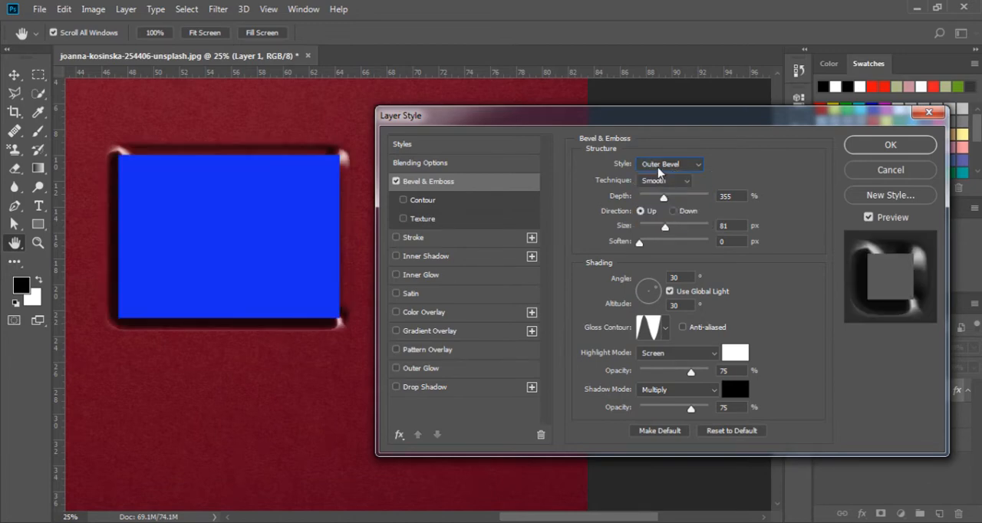
{"action": "left_click", "coordinate": [658, 167]}
{"action": "left_click", "coordinate": [659, 193]}
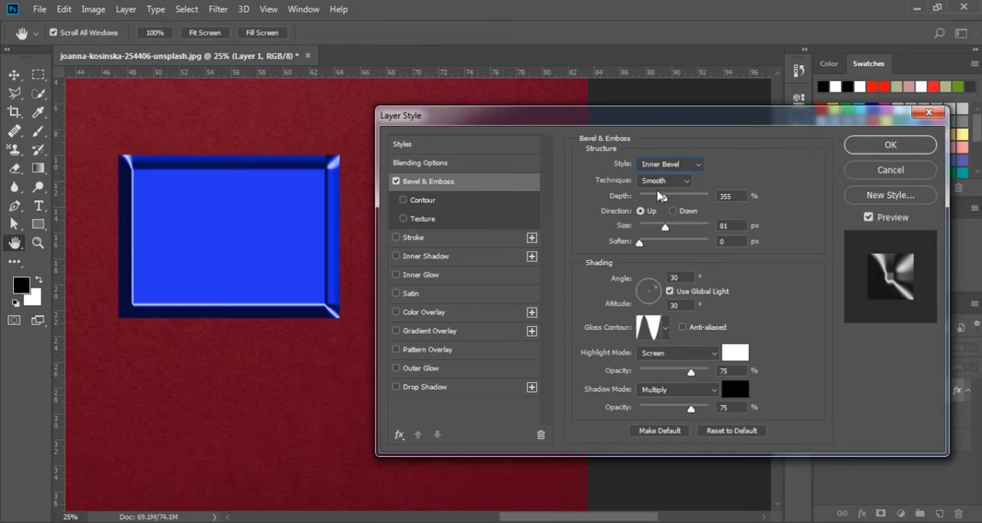
{"action": "left_click", "coordinate": [653, 166]}
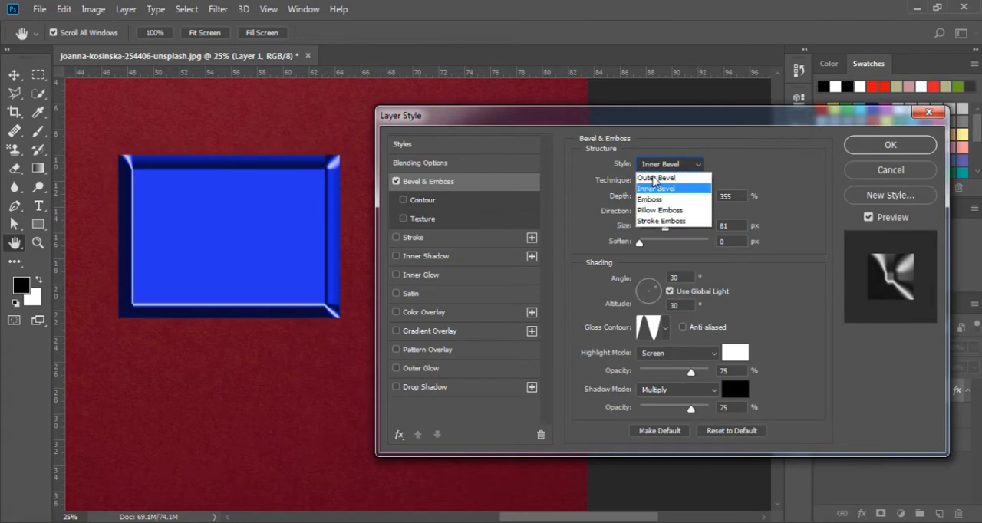
{"action": "left_click", "coordinate": [653, 200]}
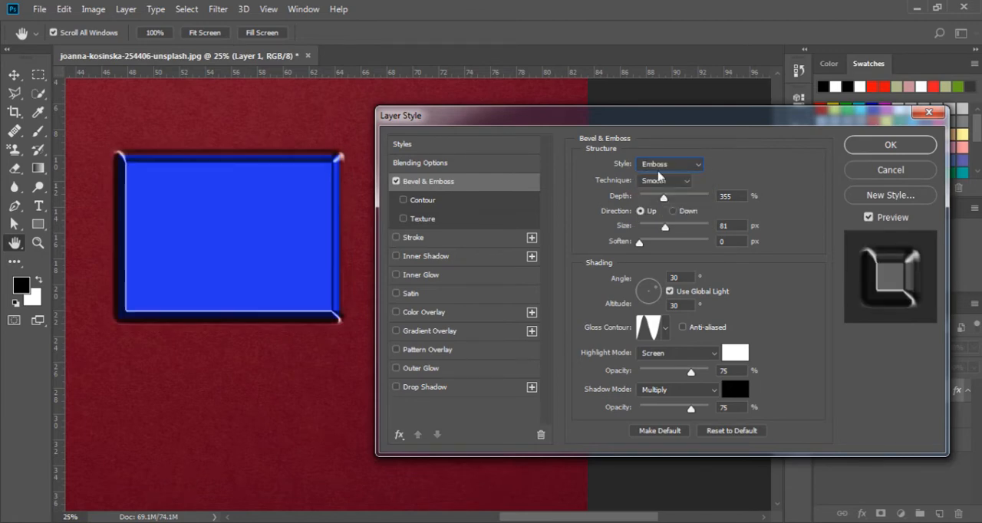
{"action": "left_click", "coordinate": [661, 165]}
{"action": "left_click", "coordinate": [661, 210]}
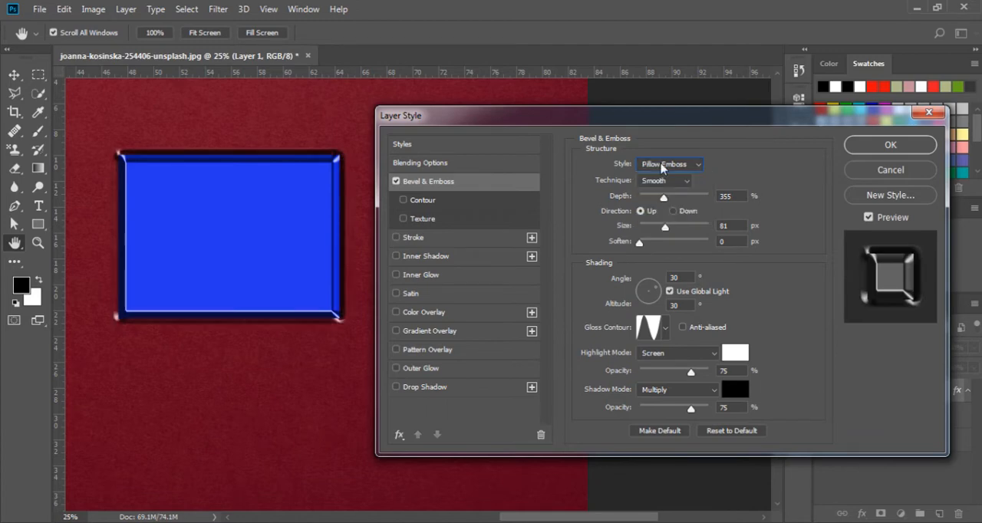
{"action": "left_click", "coordinate": [664, 166]}
{"action": "left_click", "coordinate": [661, 221]}
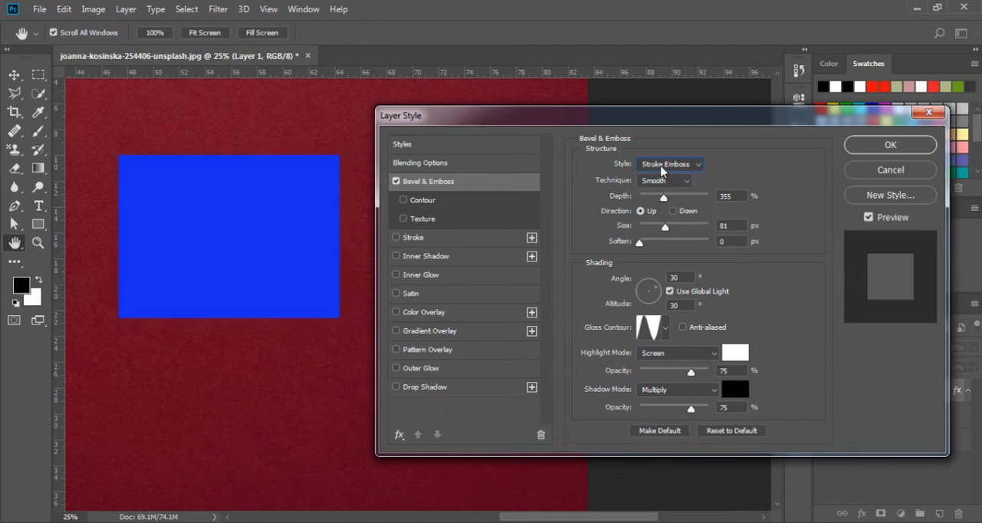
{"action": "left_click", "coordinate": [663, 165]}
{"action": "left_click", "coordinate": [661, 200]}
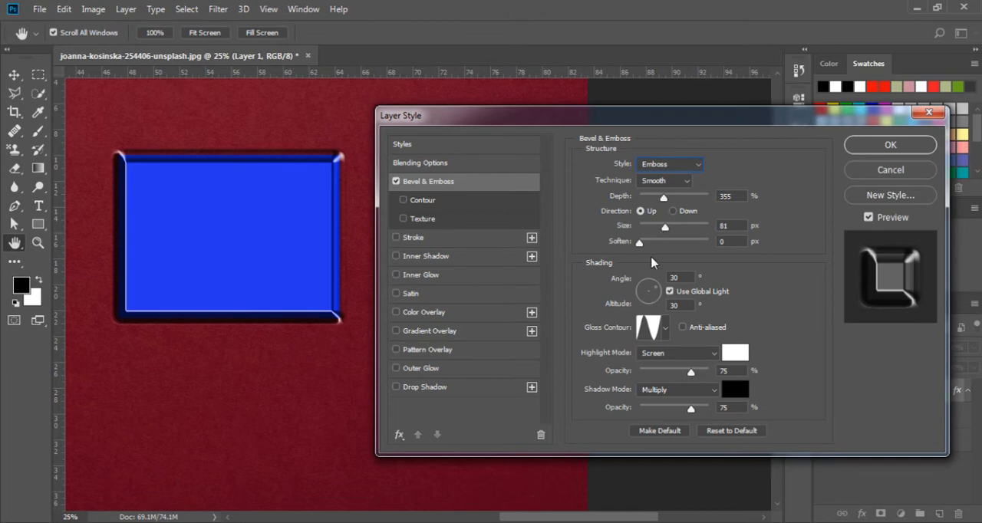
- Set the shading angle to 63° and altitude to 21°, then try several gloss contours and choose the straight diagonal one
{"action": "mouse_move", "coordinate": [650, 285]}
{"action": "left_mouse_down"}
{"action": "mouse_move", "coordinate": [649, 305]}
{"action": "mouse_move", "coordinate": [656, 288]}
{"action": "left_mouse_up"}
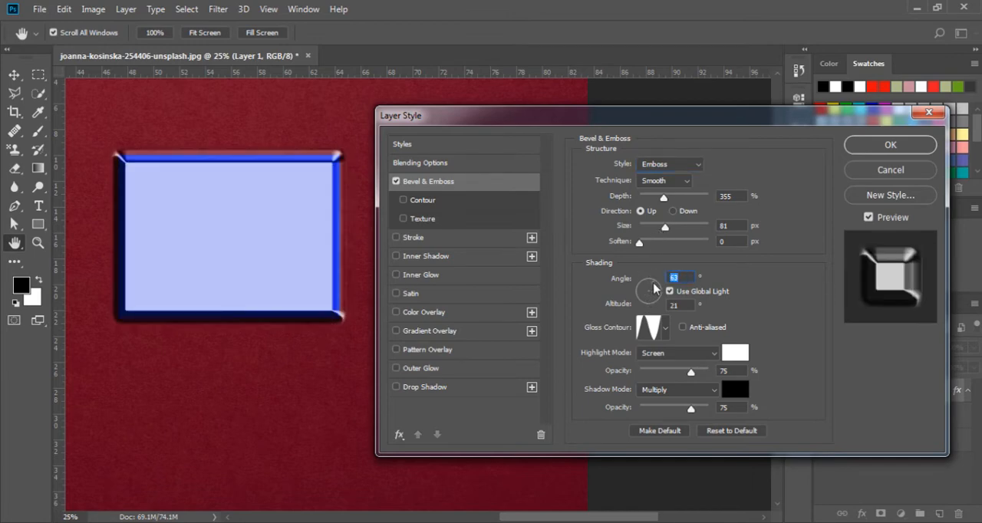
{"action": "left_click", "coordinate": [665, 328]}
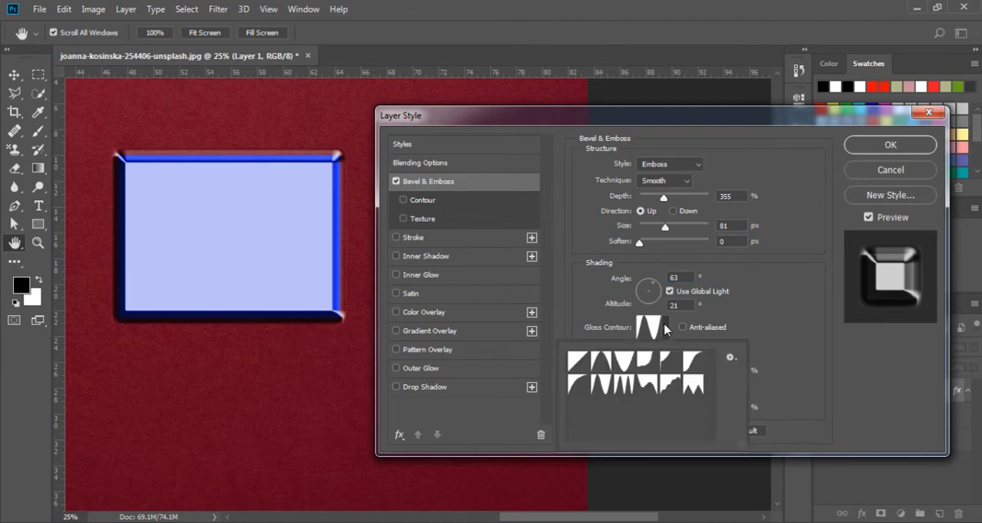
{"action": "left_click", "coordinate": [624, 362]}
{"action": "left_click", "coordinate": [626, 385]}
{"action": "left_click", "coordinate": [603, 385]}
{"action": "left_click", "coordinate": [577, 361]}
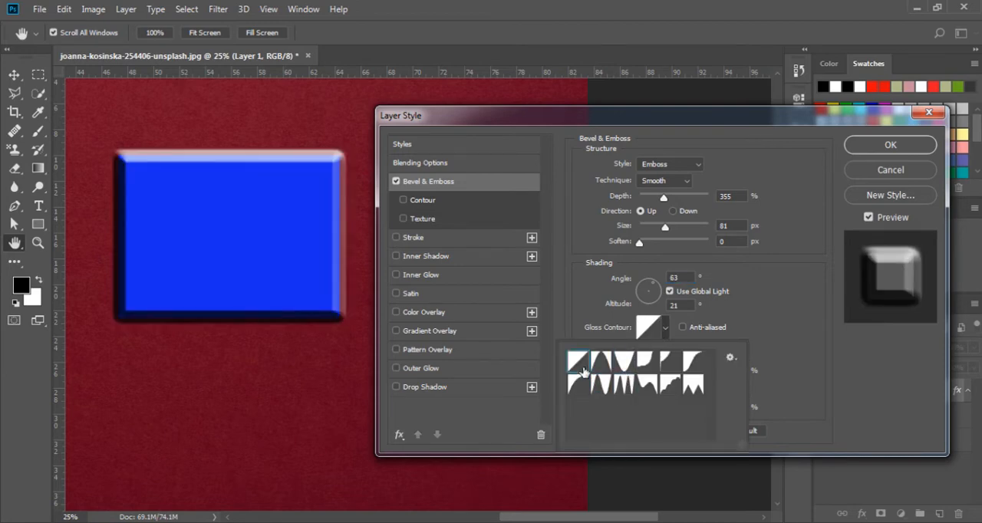
{"action": "left_click", "coordinate": [769, 305]}
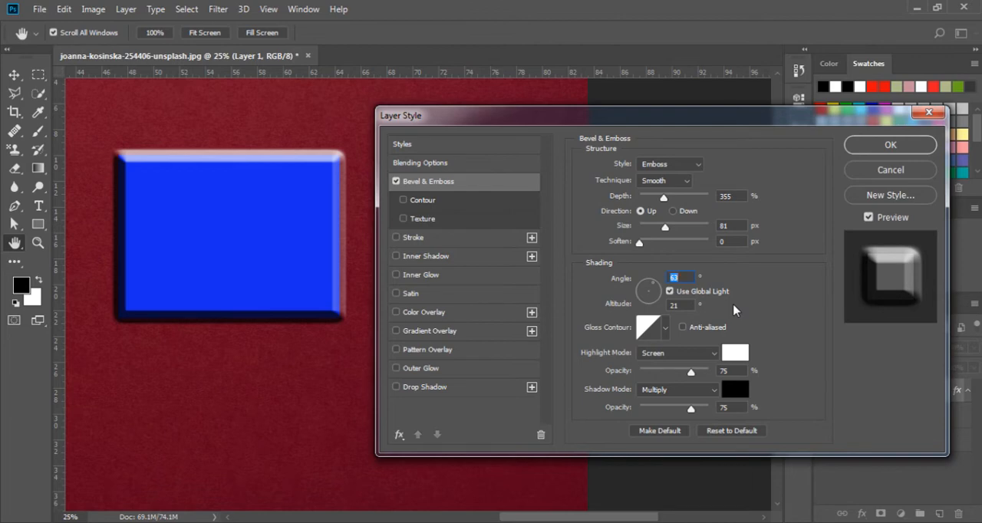
- Enable the bevel's Contour option, try several contour presets and choose the straight diagonal one
{"action": "left_click", "coordinate": [422, 201]}
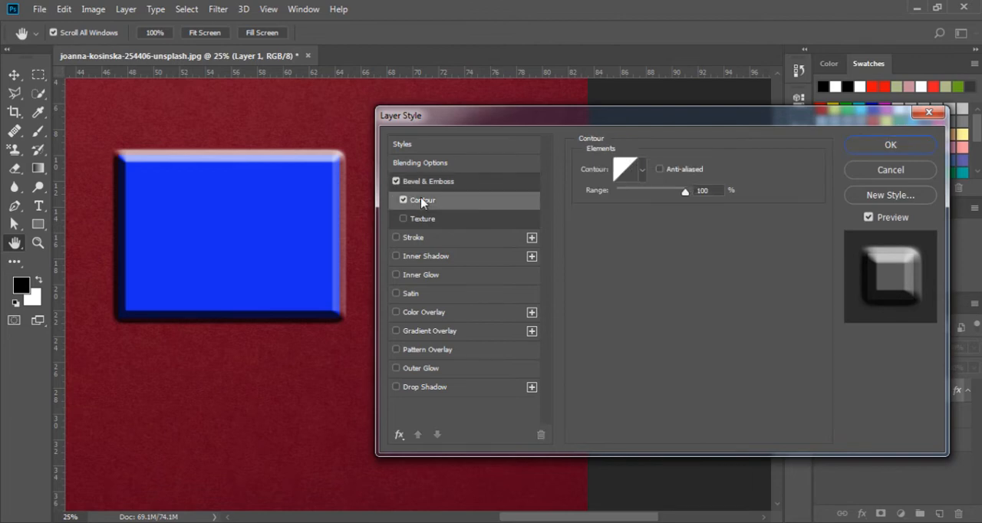
{"action": "left_click", "coordinate": [643, 171]}
{"action": "left_click", "coordinate": [627, 205]}
{"action": "left_click", "coordinate": [626, 226]}
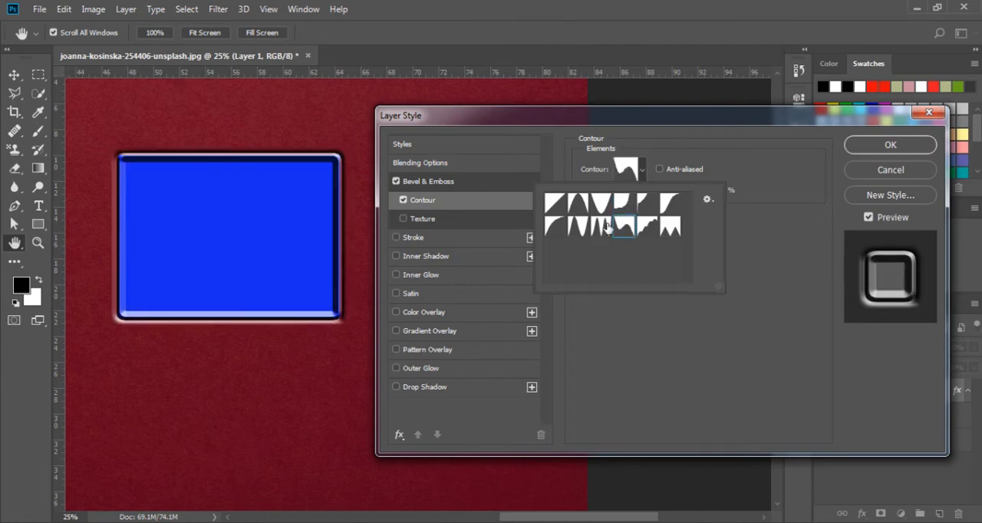
{"action": "left_click", "coordinate": [602, 228]}
{"action": "left_click", "coordinate": [578, 228]}
{"action": "left_click", "coordinate": [579, 210]}
{"action": "left_click", "coordinate": [558, 229]}
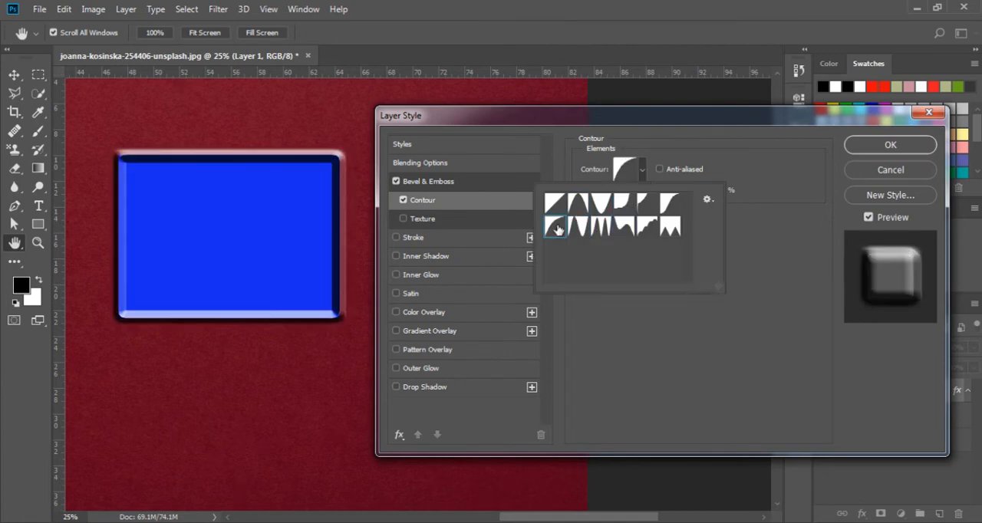
{"action": "left_click", "coordinate": [557, 205]}
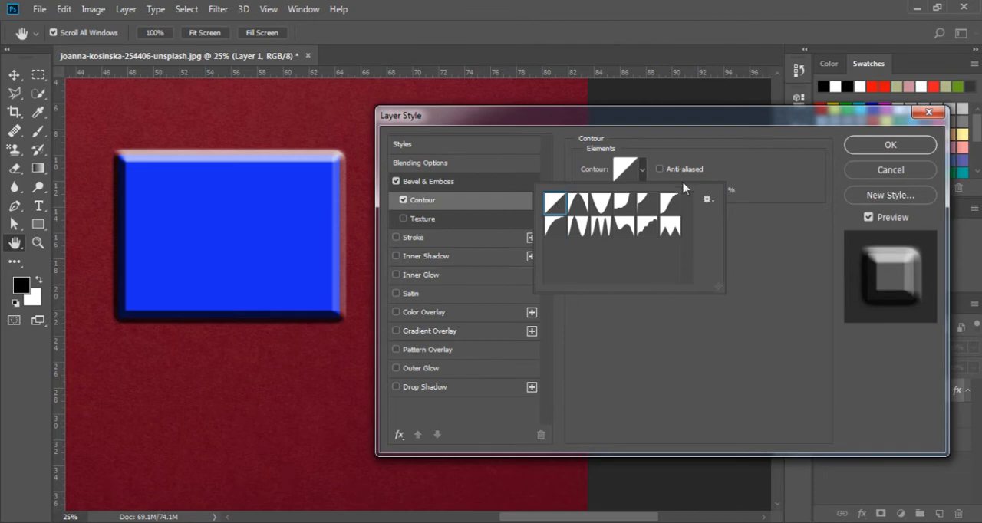
- Enable the bevel's Texture option, try several patterns and choose the dark blue one
{"action": "left_click", "coordinate": [769, 228]}
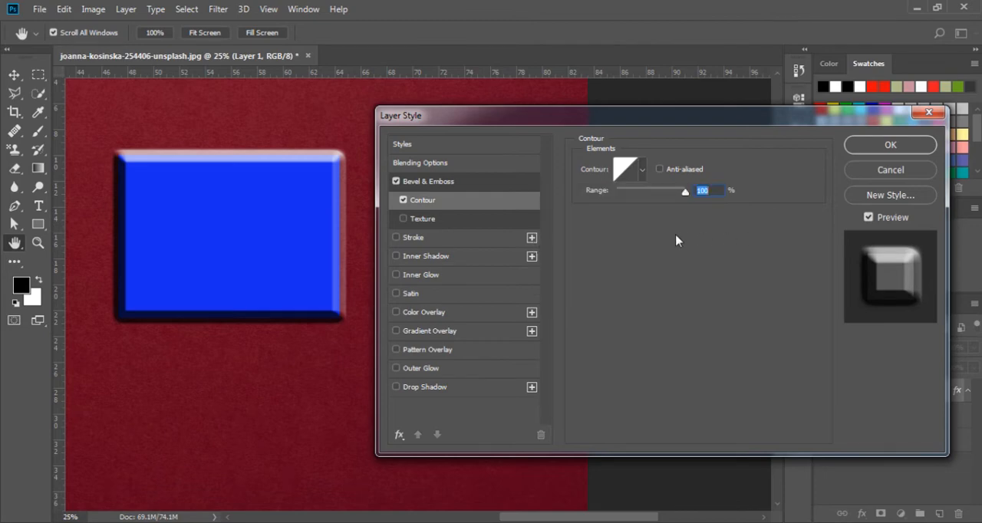
{"action": "left_click", "coordinate": [428, 224]}
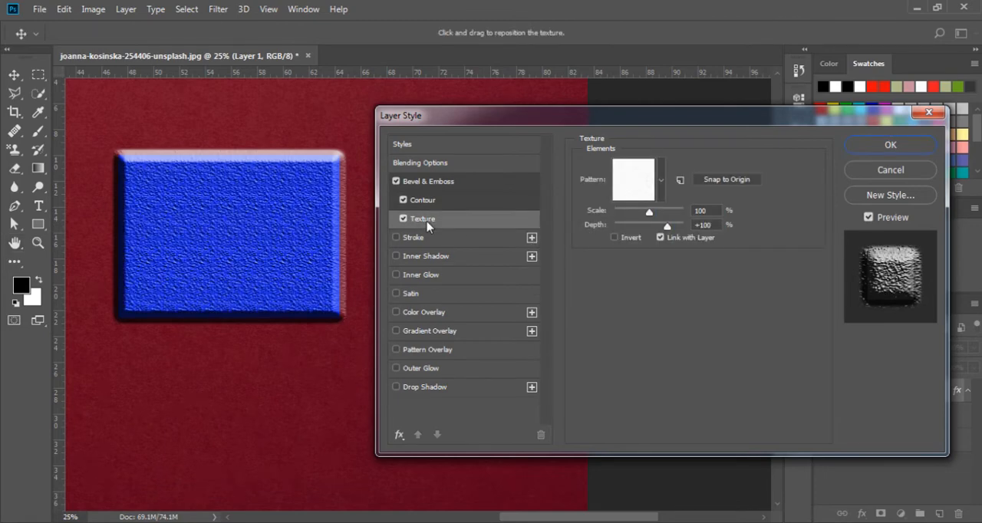
{"action": "left_click", "coordinate": [661, 194]}
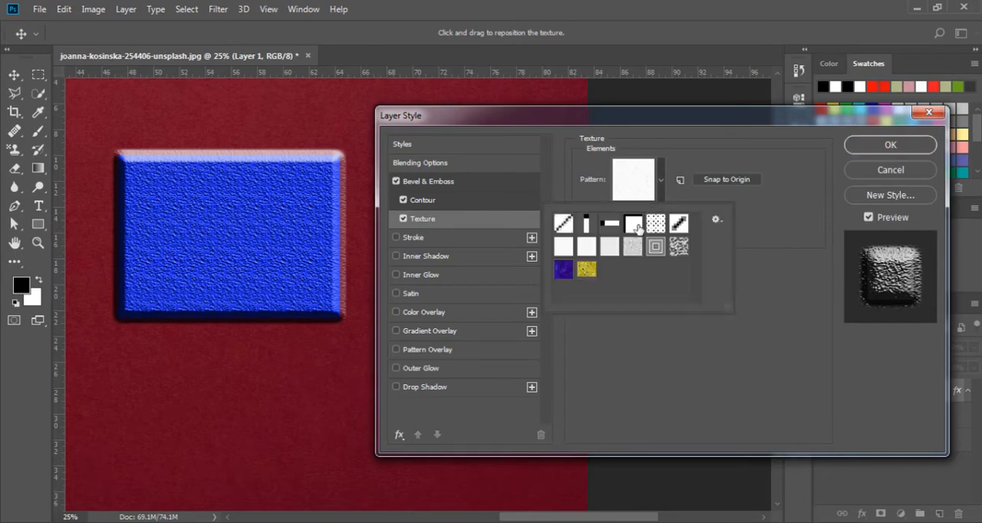
{"action": "left_click", "coordinate": [633, 247]}
{"action": "left_click", "coordinate": [609, 246]}
{"action": "left_click", "coordinate": [655, 246]}
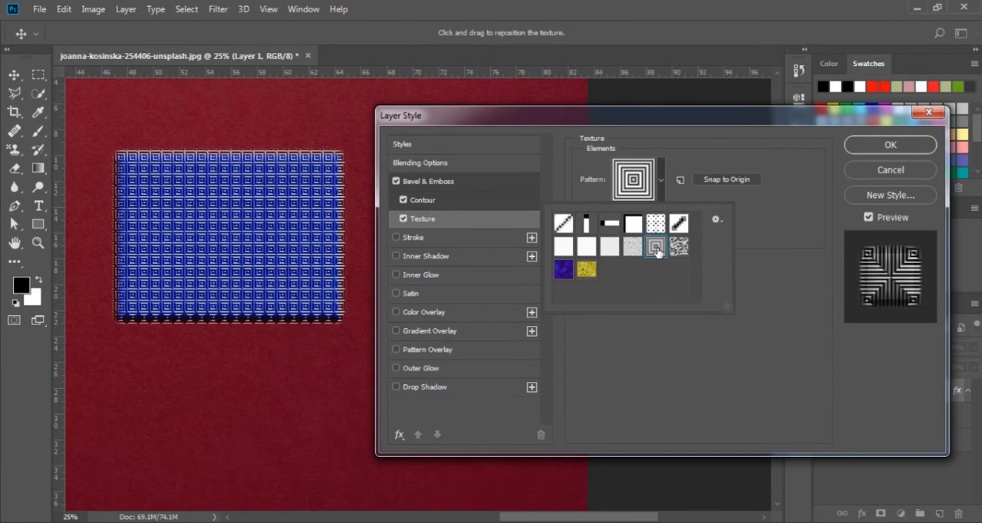
{"action": "left_click", "coordinate": [675, 246]}
{"action": "left_click", "coordinate": [586, 223]}
{"action": "left_click", "coordinate": [563, 223]}
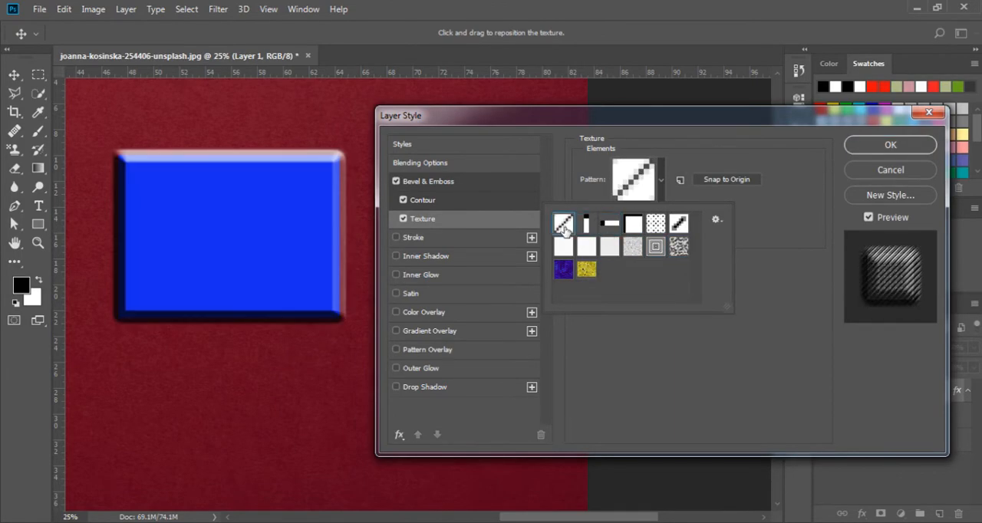
{"action": "left_click", "coordinate": [579, 245]}
{"action": "left_click", "coordinate": [566, 271]}
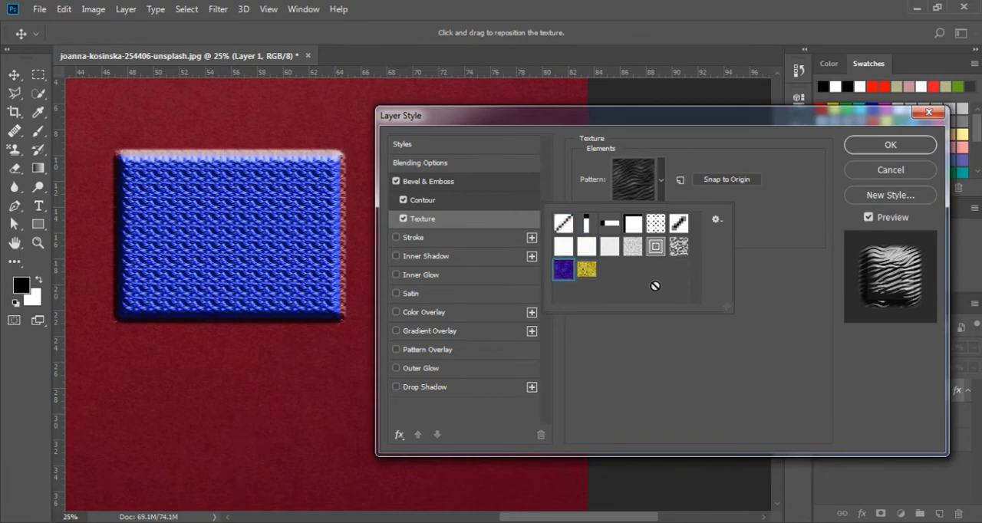
{"action": "left_click", "coordinate": [665, 323]}
- Set the texture scale to 37% and depth to +47%, then turn off Contour, Texture and Bevel & Emboss
{"action": "mouse_move", "coordinate": [649, 216]}
{"action": "left_mouse_down"}
{"action": "mouse_move", "coordinate": [627, 214]}
{"action": "mouse_move", "coordinate": [668, 227]}
{"action": "mouse_move", "coordinate": [650, 226]}
{"action": "mouse_move", "coordinate": [658, 230]}
{"action": "left_mouse_up"}
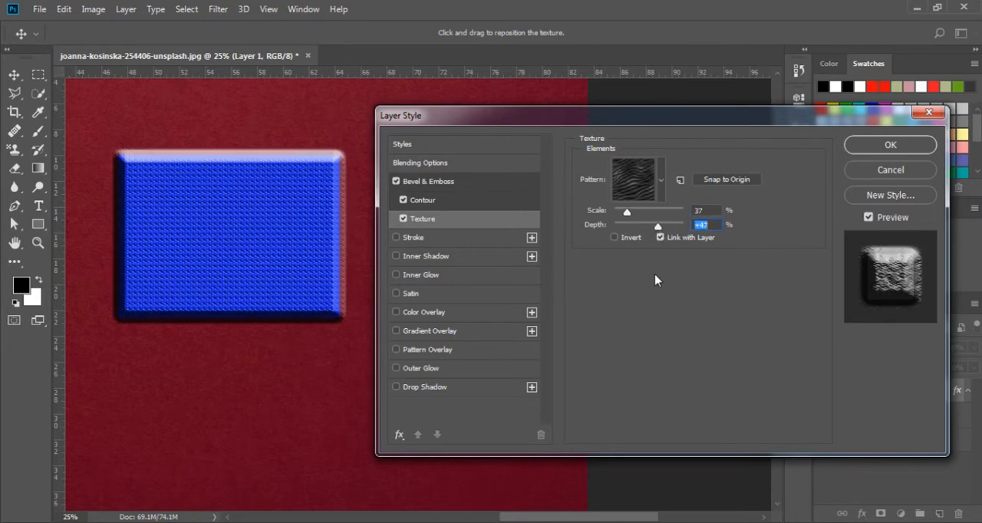
{"action": "left_click", "coordinate": [403, 219]}
{"action": "left_click", "coordinate": [396, 182]}
- Enable a 62 px Stroke on the rectangle, trying the Inside and Center positions before settling on Outside
{"action": "left_click", "coordinate": [408, 239]}
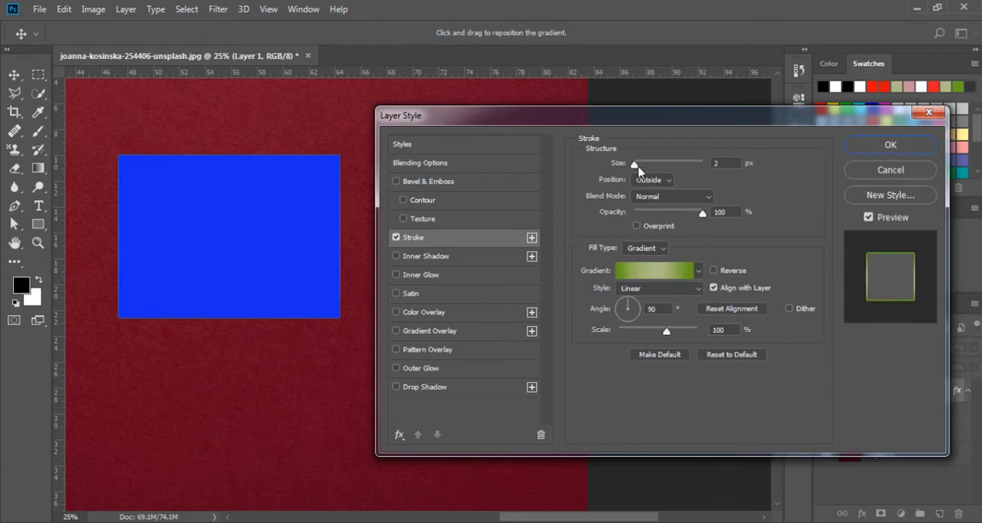
{"action": "left_click_drag", "start_coordinate": [635, 164], "coordinate": [654, 168]}
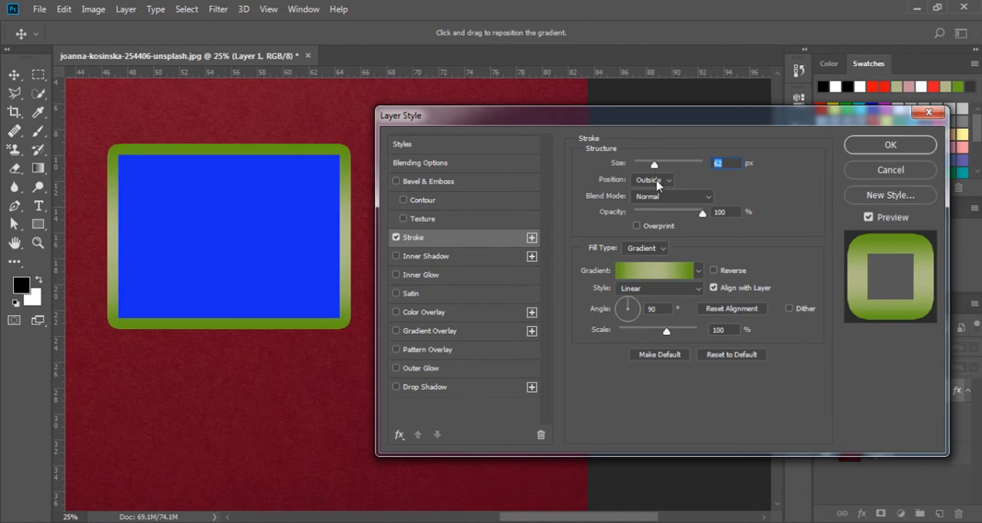
{"action": "left_click", "coordinate": [653, 180]}
{"action": "left_click", "coordinate": [657, 205]}
{"action": "left_click", "coordinate": [655, 181]}
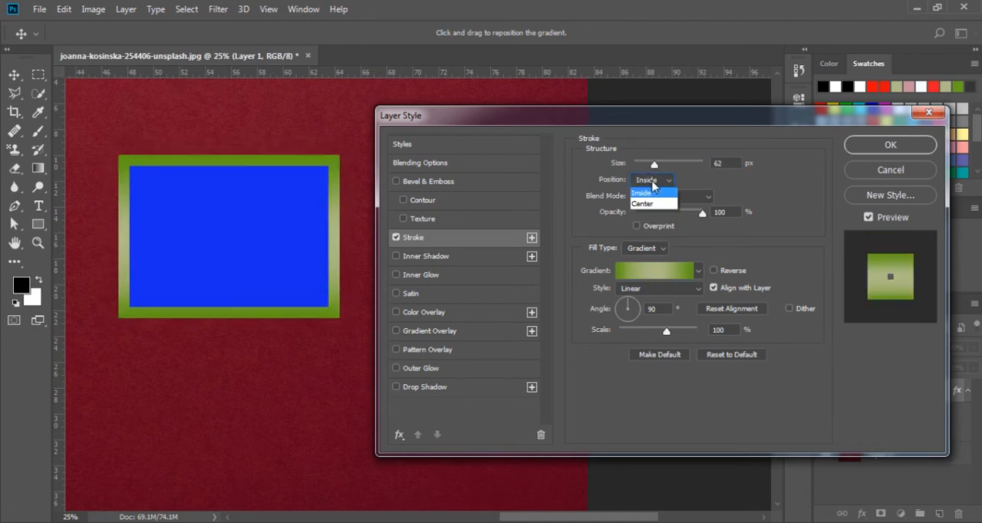
{"action": "left_click", "coordinate": [652, 216]}
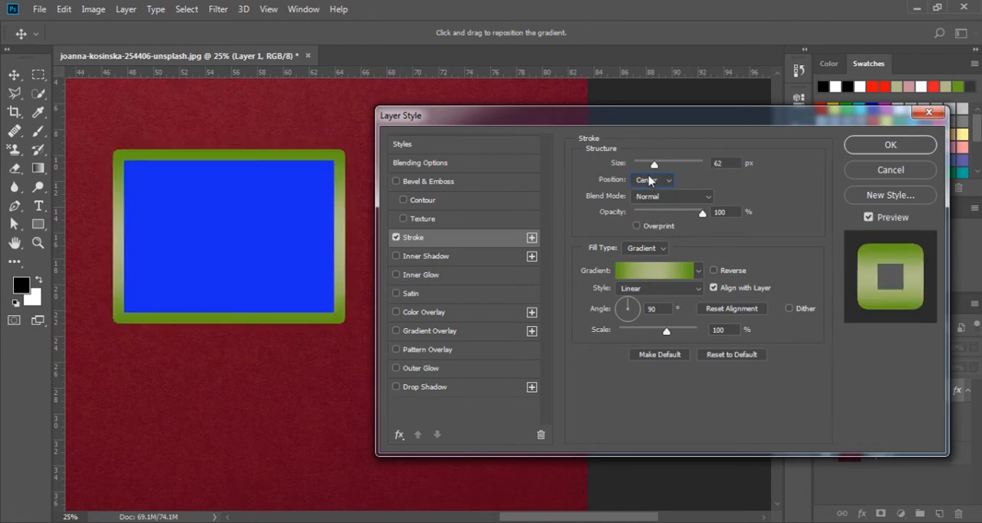
{"action": "left_click", "coordinate": [649, 180]}
{"action": "left_click", "coordinate": [649, 195]}
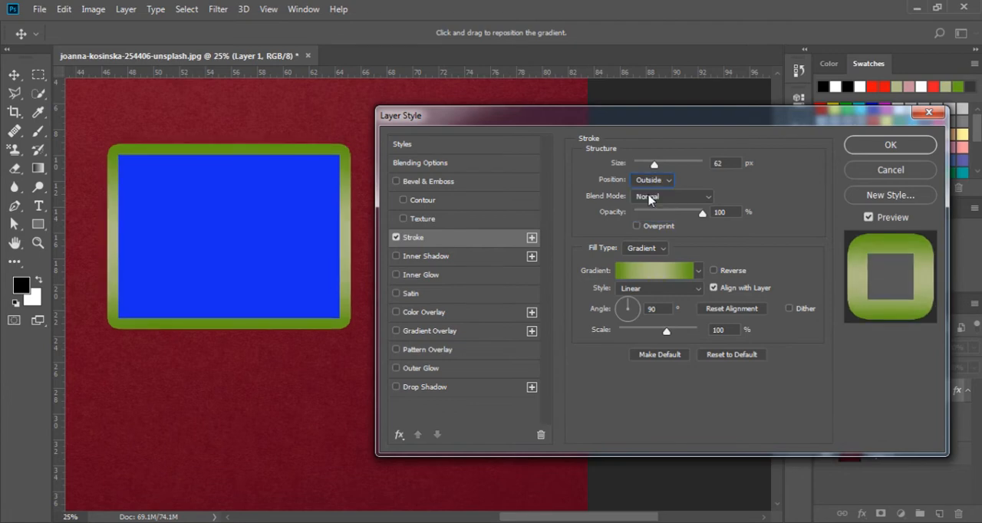
{"action": "left_click", "coordinate": [650, 181]}
{"action": "left_click", "coordinate": [649, 205]}
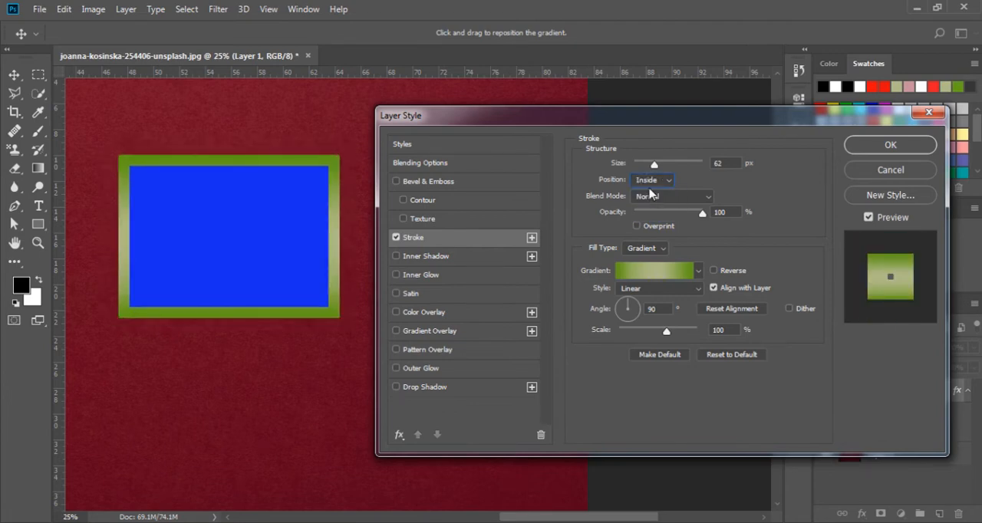
{"action": "left_click", "coordinate": [649, 181]}
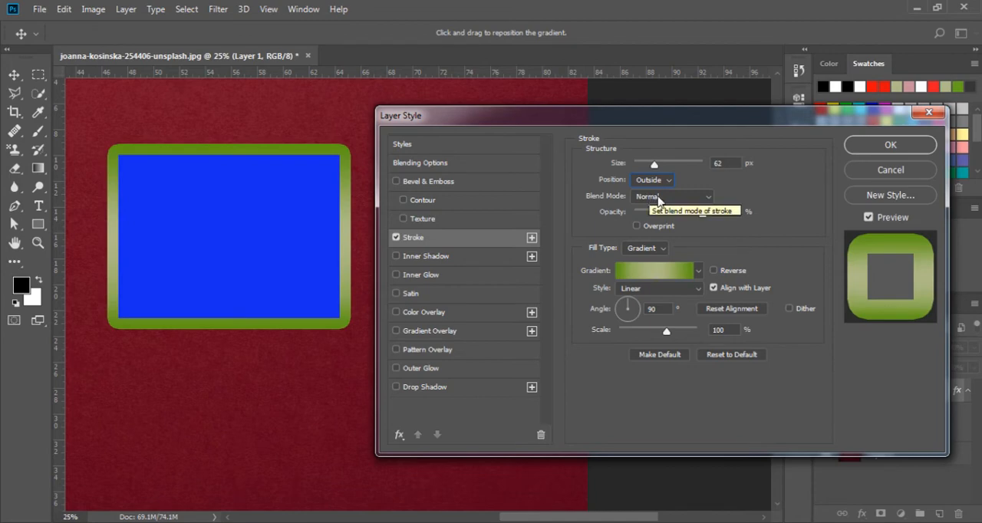
- Try the Darken blend mode on the stroke, return to Normal and keep the opacity at 100%
{"action": "left_click", "coordinate": [658, 201]}
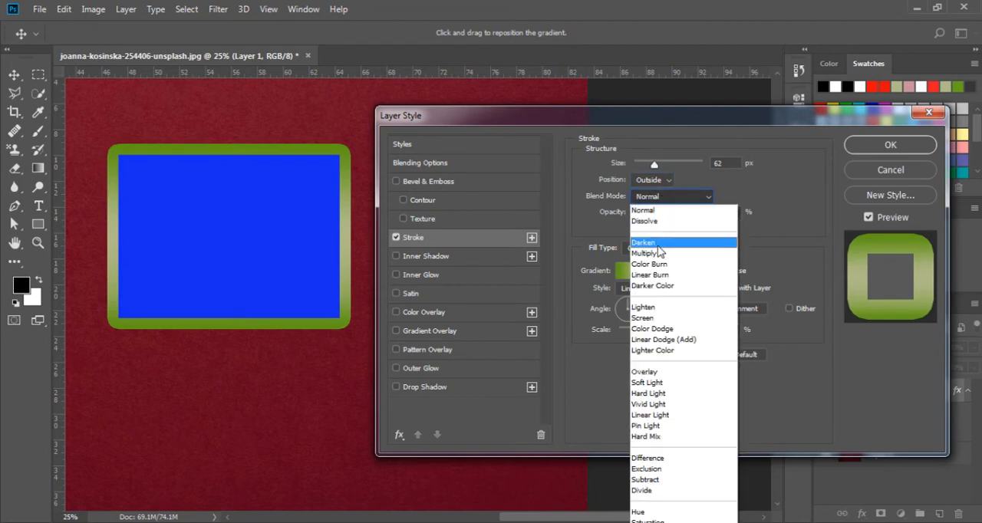
{"action": "left_click", "coordinate": [659, 242]}
{"action": "left_click", "coordinate": [657, 201]}
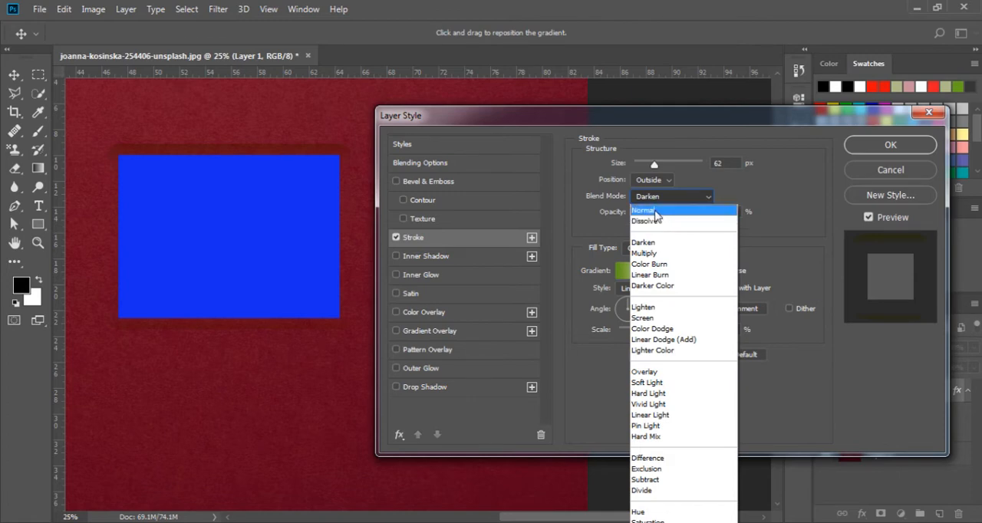
{"action": "left_click", "coordinate": [655, 207]}
{"action": "mouse_move", "coordinate": [700, 213]}
{"action": "left_mouse_down"}
{"action": "mouse_move", "coordinate": [648, 215]}
{"action": "mouse_move", "coordinate": [719, 214]}
{"action": "left_mouse_up"}
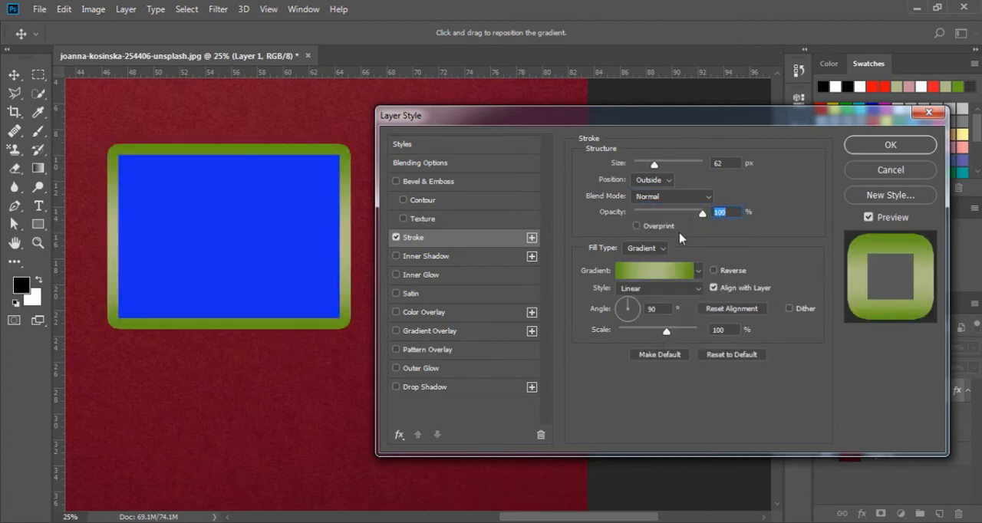
- Try the Color and Pattern fill types for the stroke and return to Gradient
{"action": "left_click", "coordinate": [648, 248]}
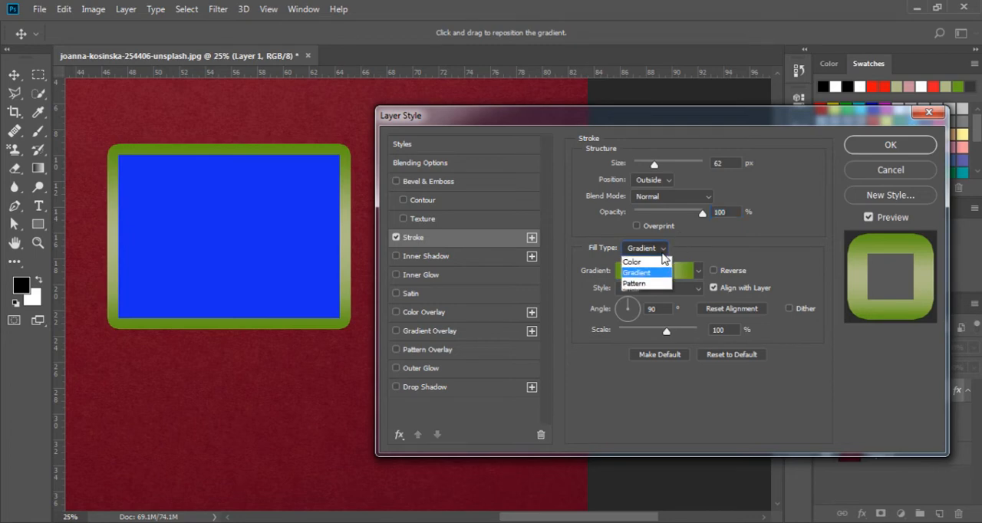
{"action": "left_click", "coordinate": [658, 262]}
{"action": "left_click", "coordinate": [661, 249]}
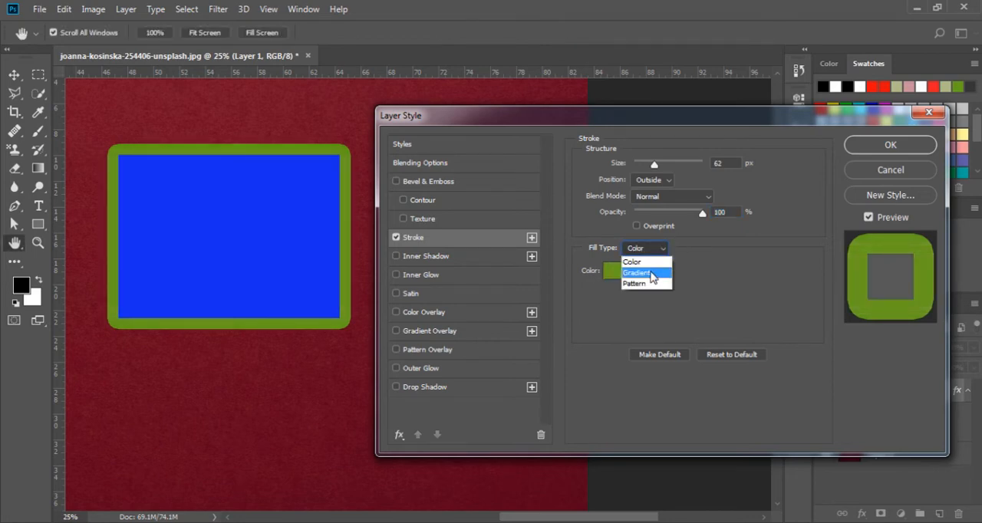
{"action": "left_click", "coordinate": [651, 273]}
{"action": "left_click", "coordinate": [663, 252]}
{"action": "left_click", "coordinate": [643, 283]}
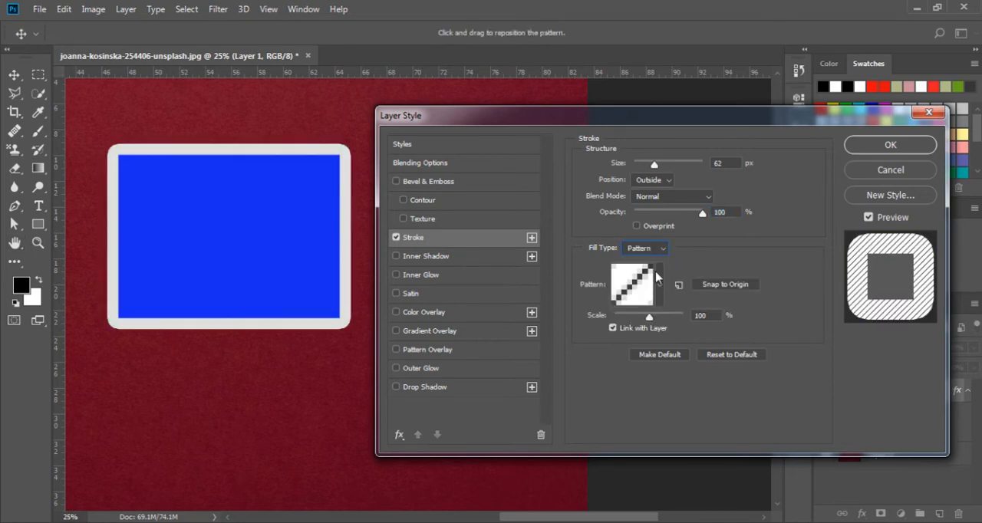
{"action": "left_click", "coordinate": [659, 249]}
{"action": "left_click", "coordinate": [650, 273]}
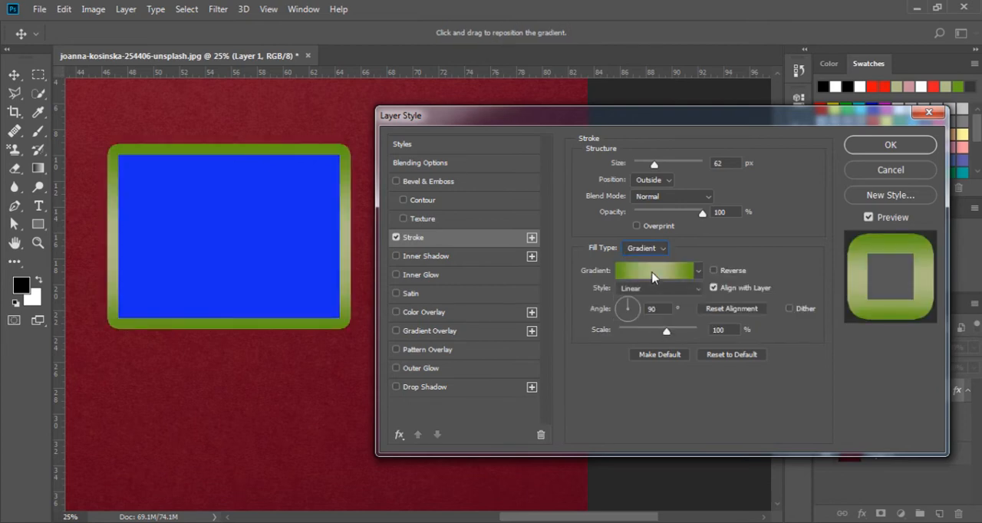
- Preview the Red, Green gradient preset on the stroke and apply the Violet, Orange preset
{"action": "left_click", "coordinate": [652, 276]}
{"action": "left_click", "coordinate": [675, 162]}
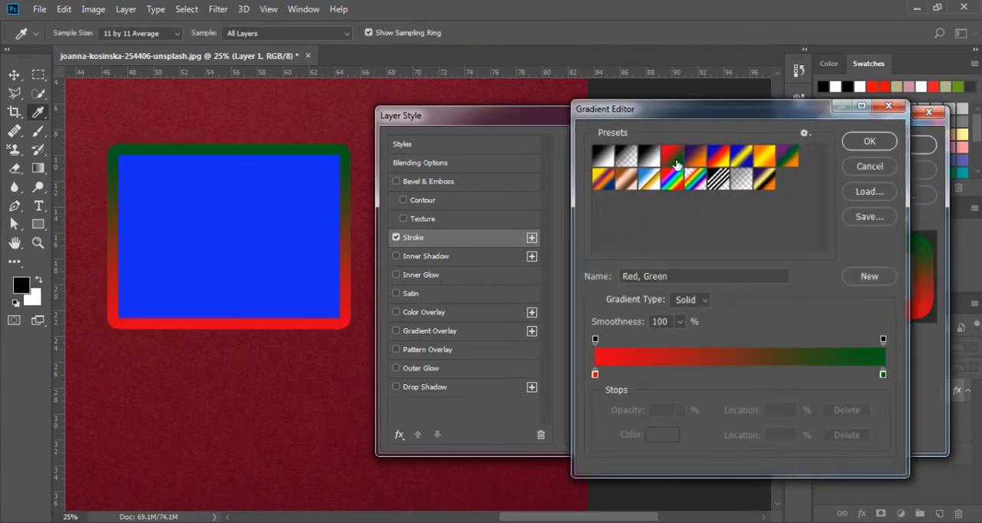
{"action": "left_click", "coordinate": [693, 163]}
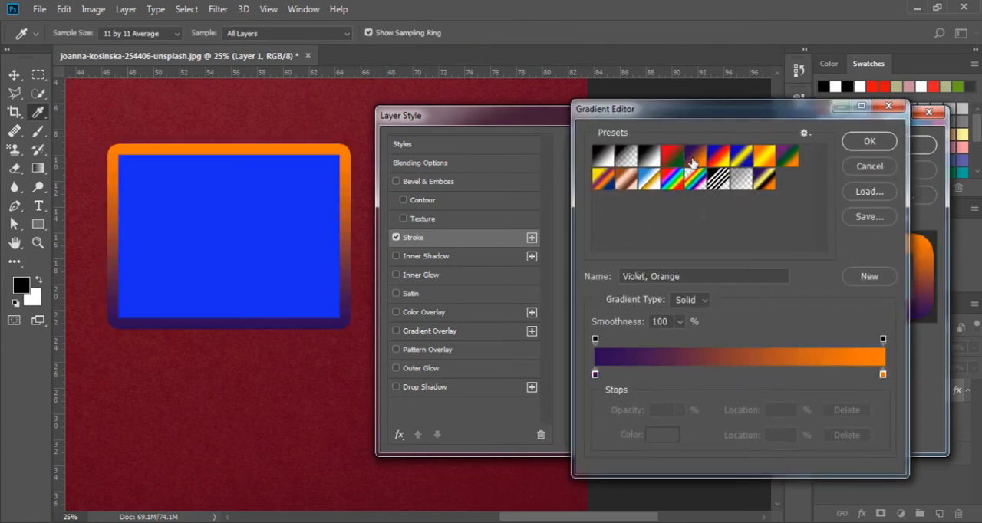
{"action": "left_click", "coordinate": [857, 144]}
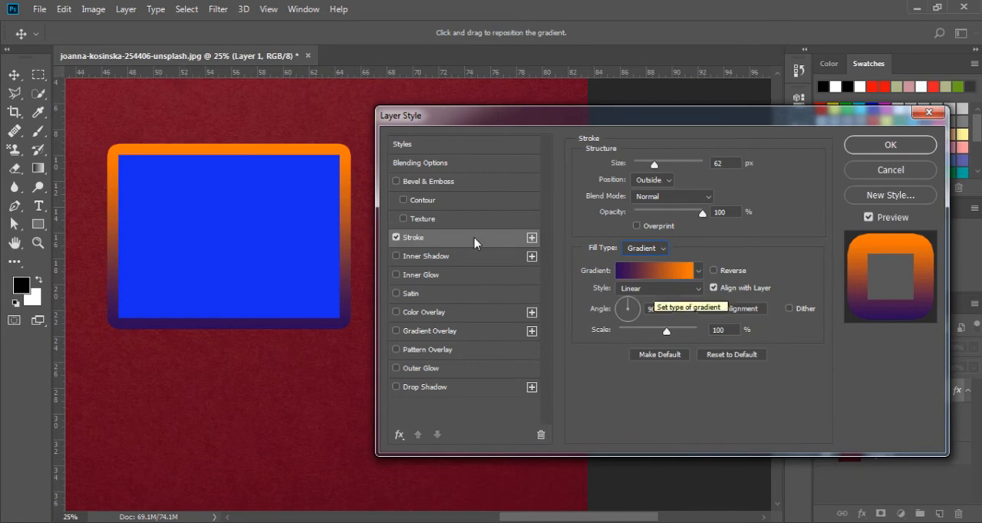
- Replace the stroke with an Inner Shadow at 95% opacity, 103° angle, 37 px distance, 33% choke and 114 px size
{"action": "left_click", "coordinate": [439, 261]}
{"action": "left_click", "coordinate": [396, 237]}
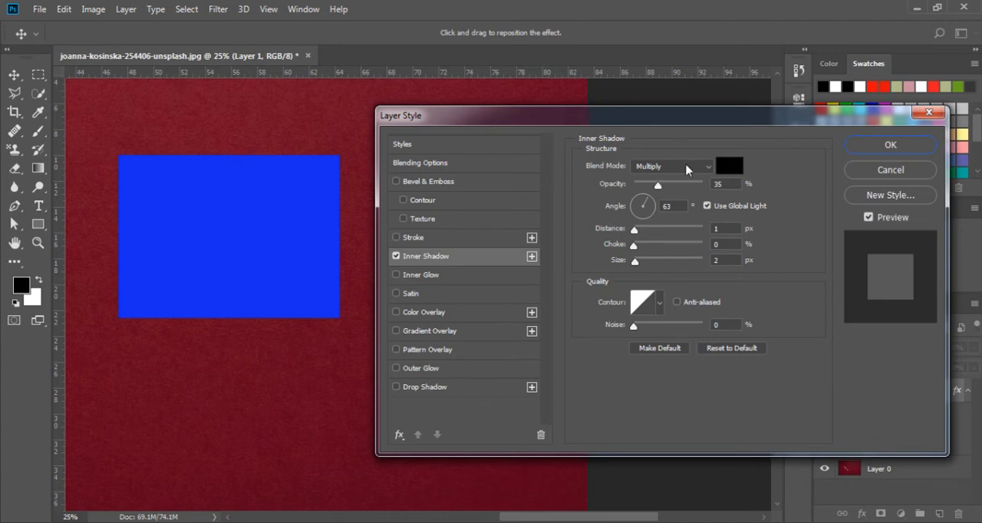
{"action": "left_click_drag", "start_coordinate": [634, 244], "coordinate": [667, 262]}
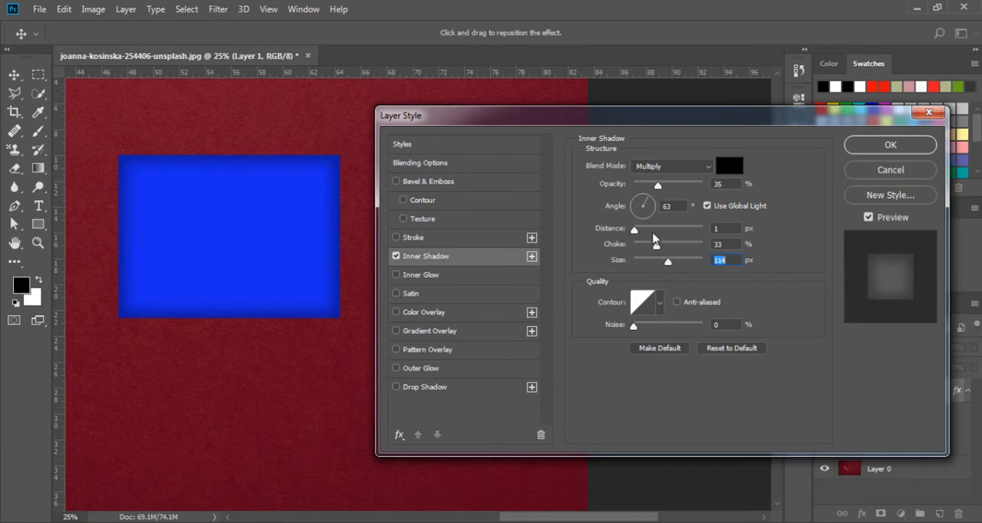
{"action": "left_click_drag", "start_coordinate": [653, 229], "coordinate": [700, 182]}
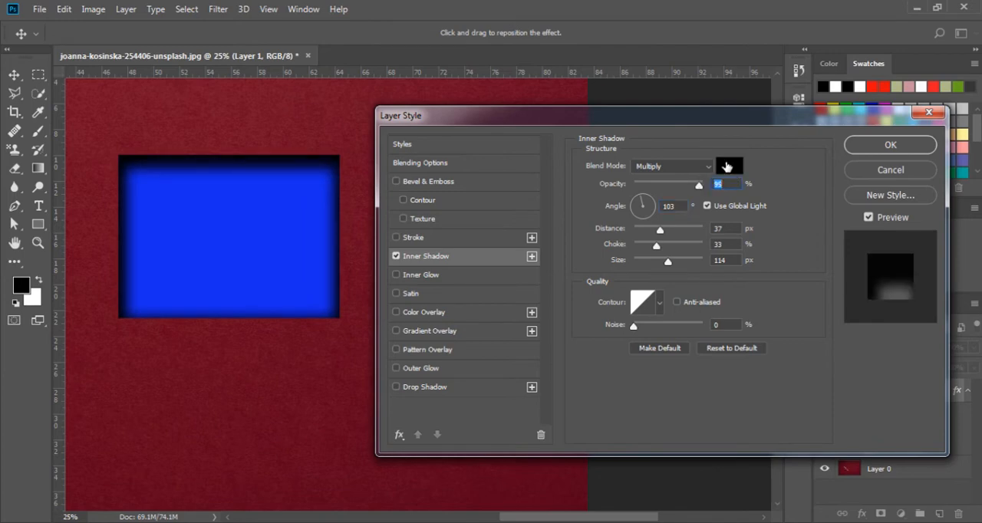
- Set the inner shadow color to red e00f0f
{"action": "left_click", "coordinate": [728, 166]}
{"action": "left_click", "coordinate": [725, 161]}
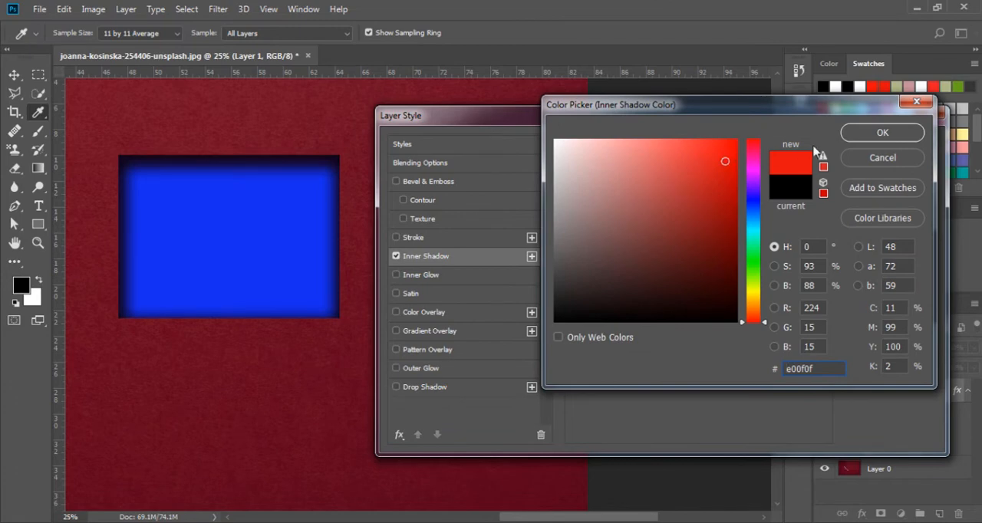
{"action": "left_click", "coordinate": [882, 132]}
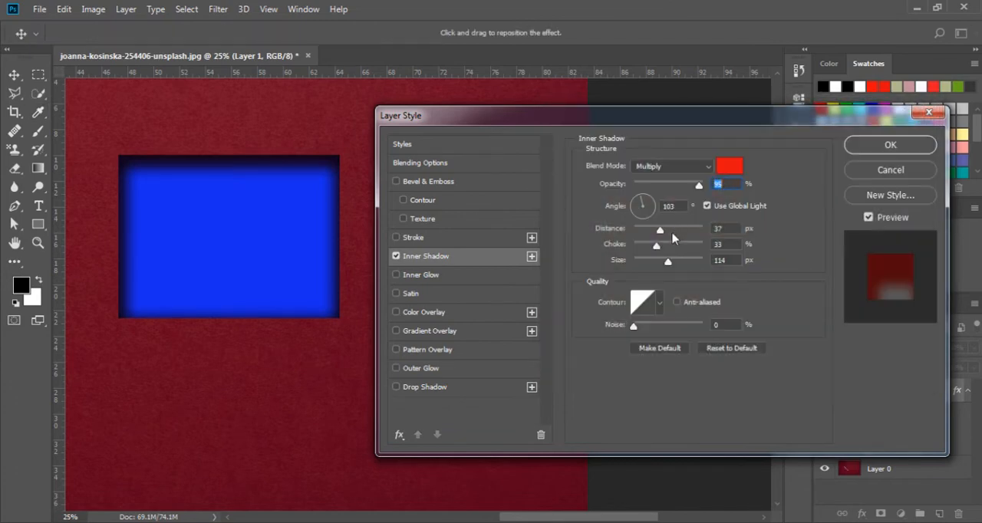
- Try the Color Burn and Screen blend modes for the inner shadow and settle on Normal
{"action": "left_click", "coordinate": [672, 166]}
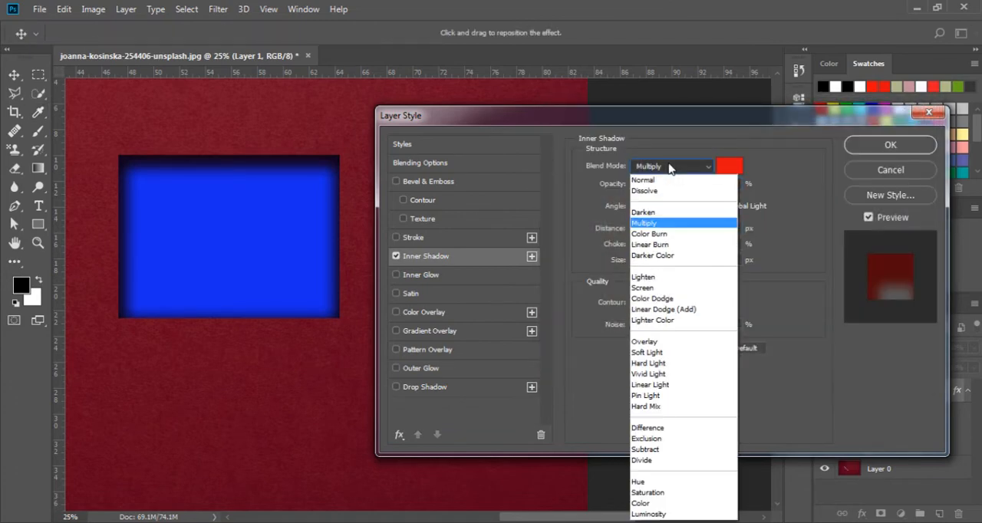
{"action": "left_click", "coordinate": [652, 237]}
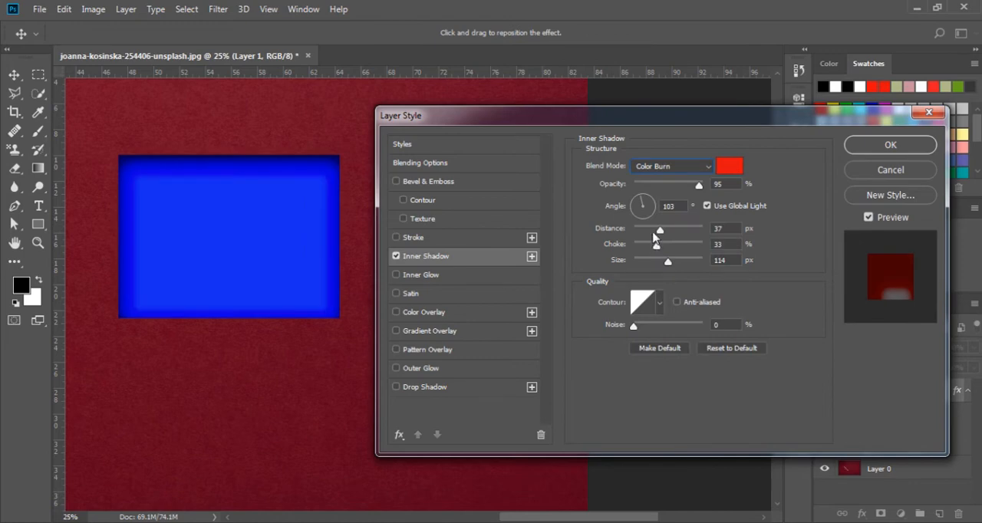
{"action": "left_click", "coordinate": [652, 166]}
{"action": "left_click", "coordinate": [650, 290]}
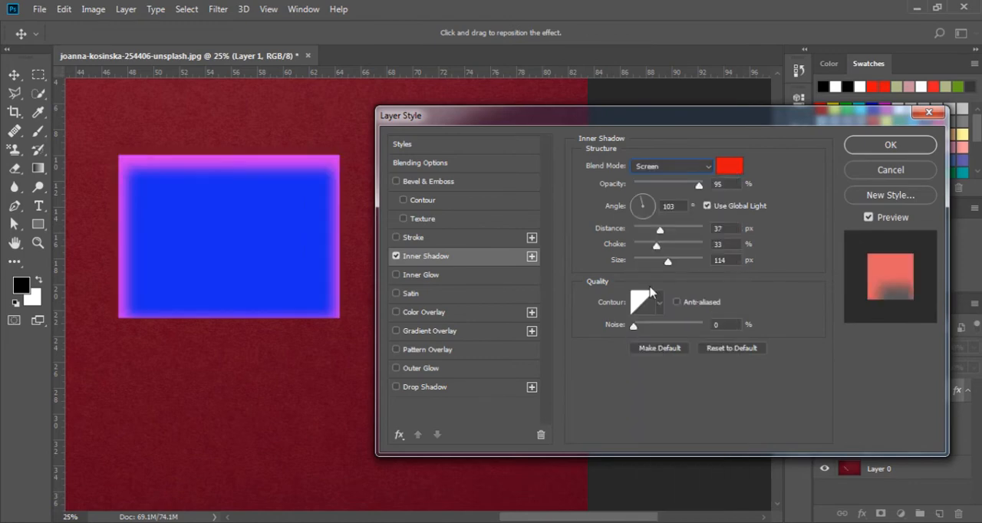
{"action": "left_click", "coordinate": [660, 175]}
{"action": "left_click", "coordinate": [658, 181]}
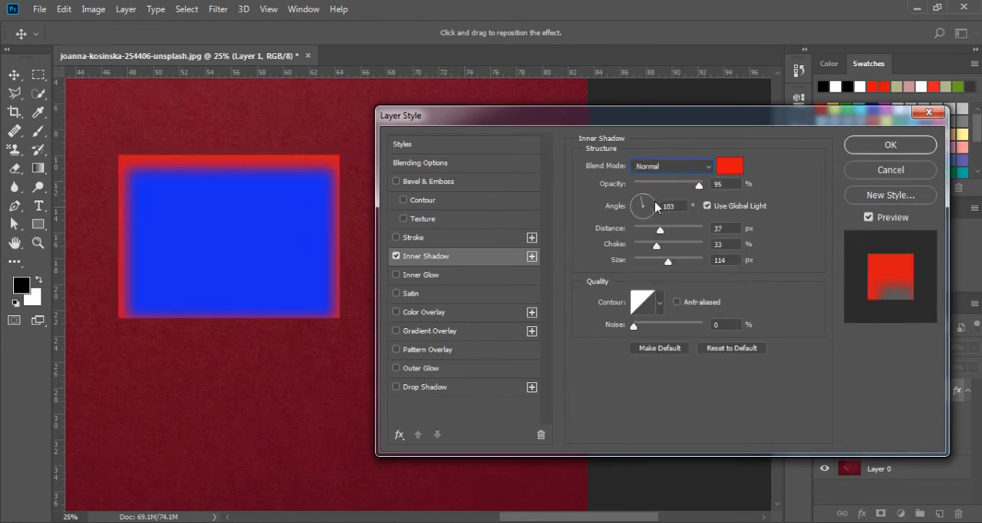
- Try several contour presets on the inner shadow and return to the straight diagonal one
{"action": "left_click", "coordinate": [659, 303]}
{"action": "left_click", "coordinate": [641, 364]}
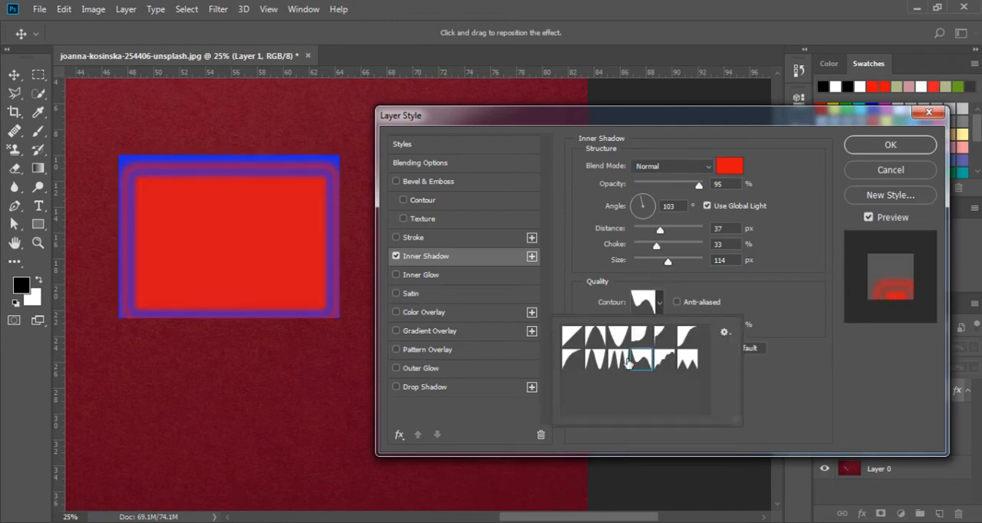
{"action": "left_click", "coordinate": [621, 361]}
{"action": "left_click", "coordinate": [617, 342]}
{"action": "left_click", "coordinate": [577, 340]}
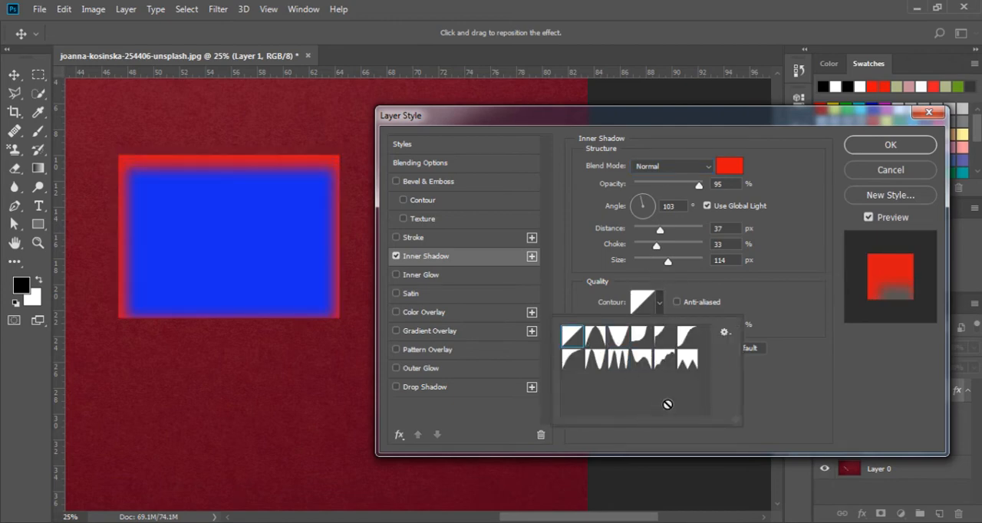
- Replace the Inner Shadow with an Inner Glow and set the glow color to red ff0000
{"action": "left_click", "coordinate": [767, 408]}
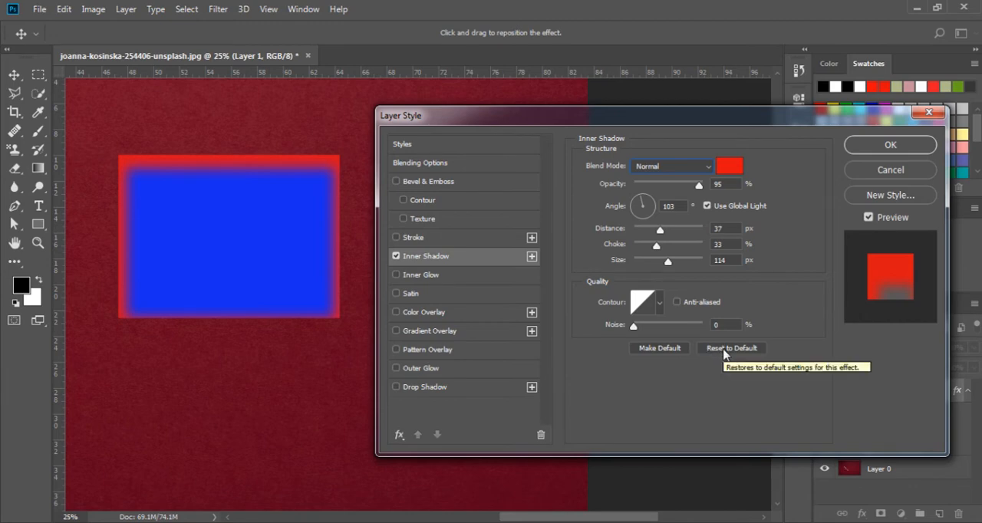
{"action": "left_click", "coordinate": [397, 257]}
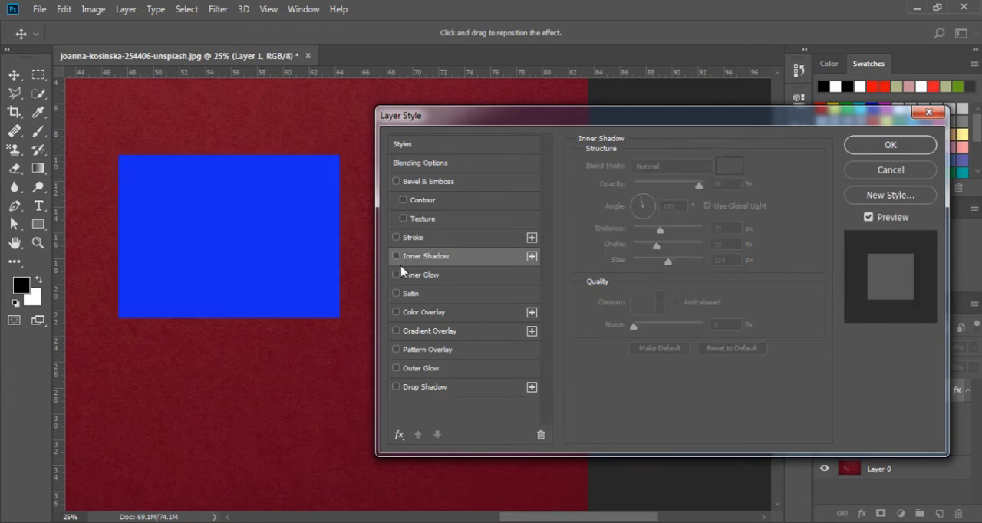
{"action": "left_click", "coordinate": [406, 276]}
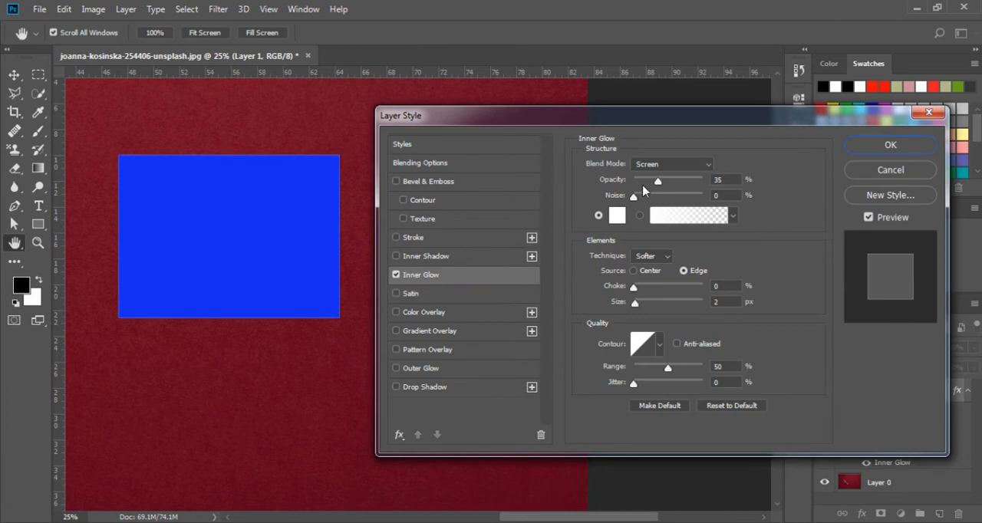
{"action": "left_click", "coordinate": [618, 215]}
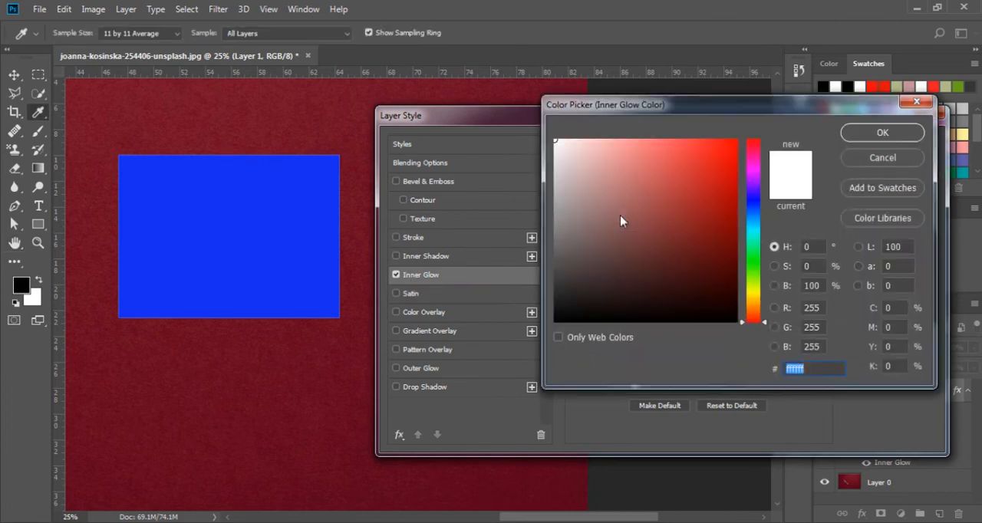
{"action": "type", "text": "ff0000"}
{"action": "left_click", "coordinate": [882, 132]}
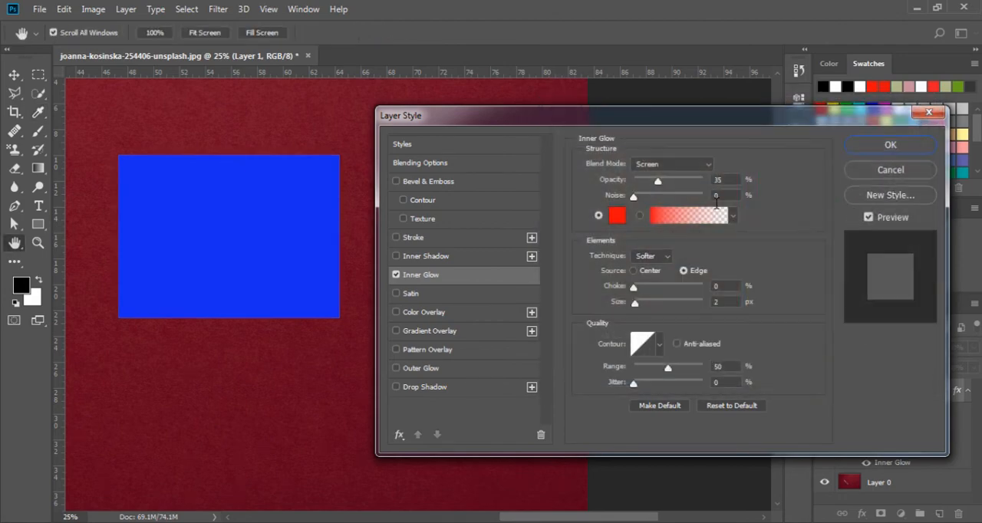
{"action": "left_click", "coordinate": [687, 225]}
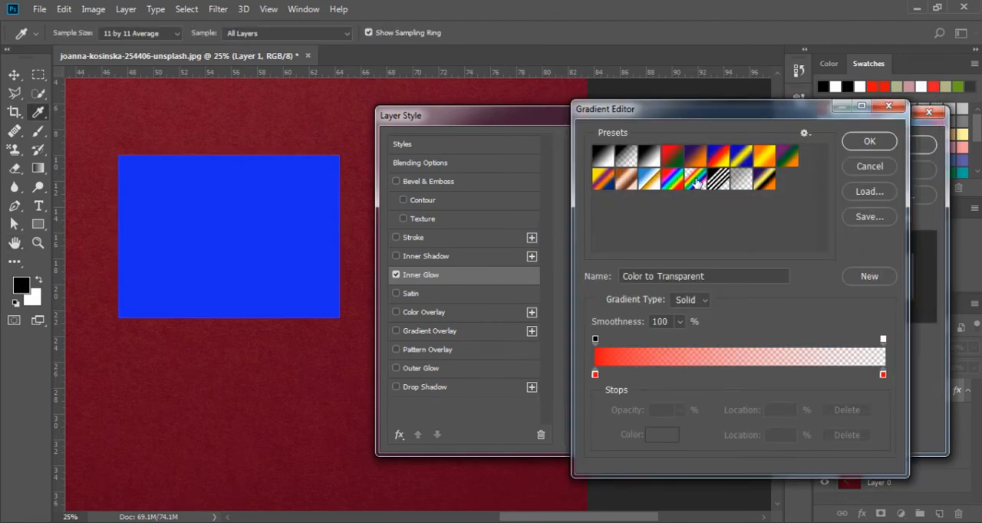
{"action": "left_click", "coordinate": [695, 159]}
{"action": "left_click", "coordinate": [854, 168]}
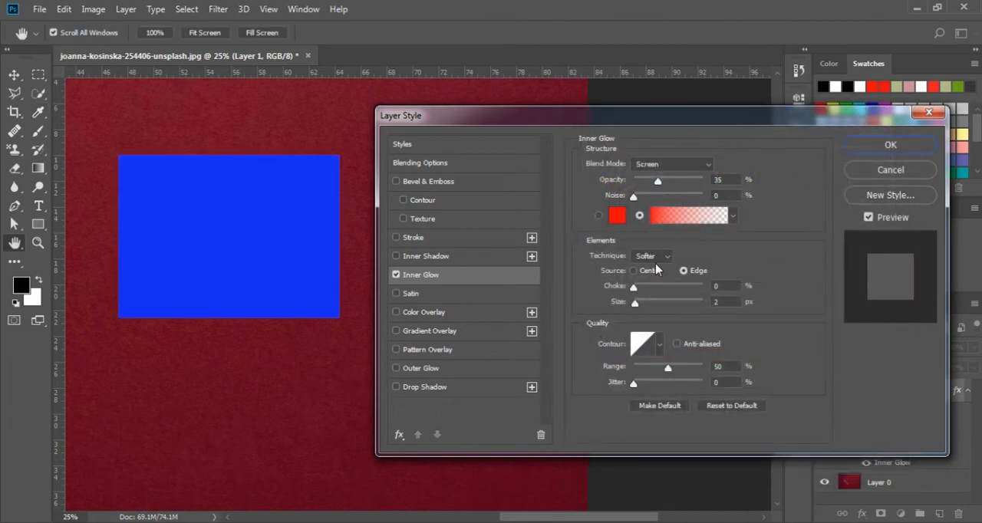
- Give the Inner Glow 10% opacity, 32% noise, the solid color fill, 6% choke and 65 px size
{"action": "left_click_drag", "start_coordinate": [657, 186], "coordinate": [642, 200]}
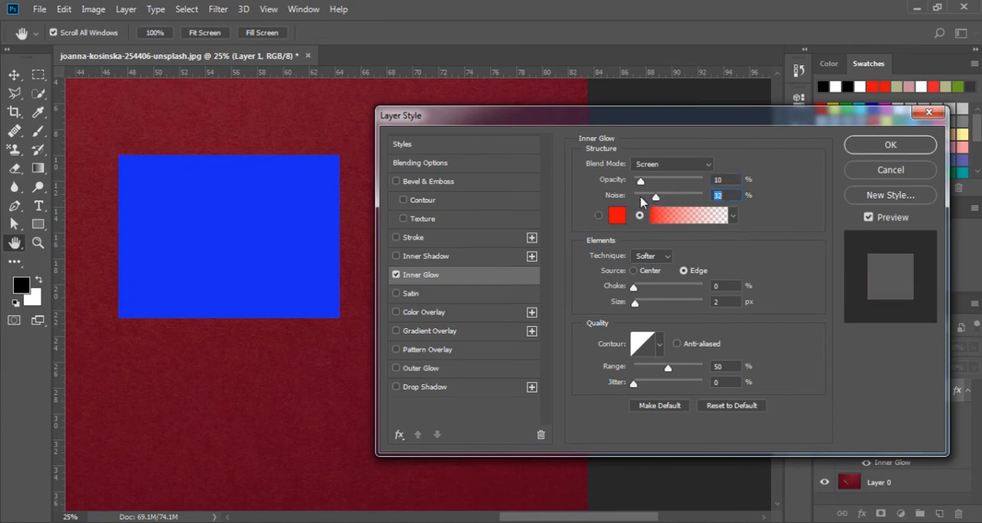
{"action": "left_click", "coordinate": [599, 216]}
{"action": "mouse_move", "coordinate": [637, 307]}
{"action": "left_mouse_down"}
{"action": "mouse_move", "coordinate": [672, 307]}
{"action": "mouse_move", "coordinate": [654, 306]}
{"action": "mouse_move", "coordinate": [638, 288]}
{"action": "left_mouse_up"}
{"action": "left_click", "coordinate": [635, 288]}
- Try a couple of contour presets on the Inner Glow and return to the straight diagonal one
{"action": "left_click", "coordinate": [659, 345]}
{"action": "left_click", "coordinate": [642, 373]}
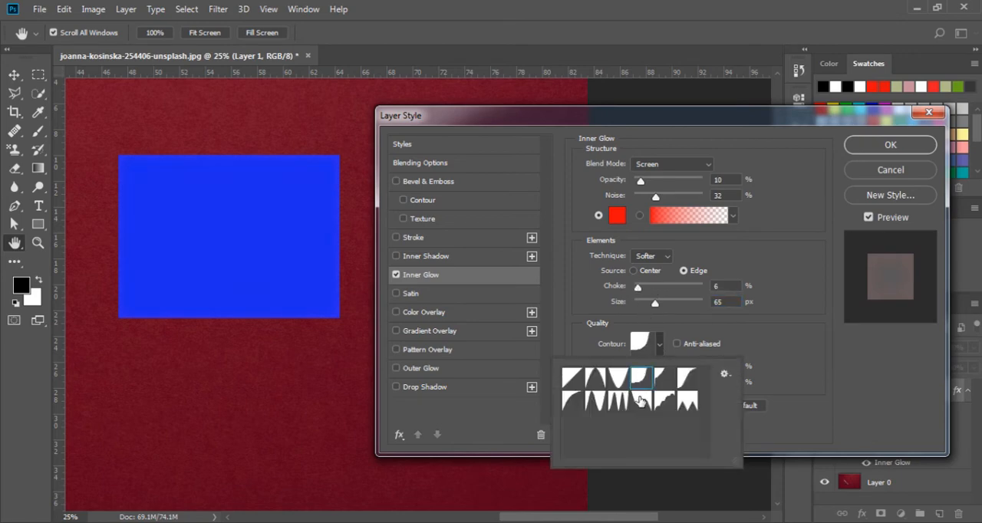
{"action": "left_click", "coordinate": [639, 400]}
{"action": "left_click", "coordinate": [570, 375]}
{"action": "left_click", "coordinate": [776, 335]}
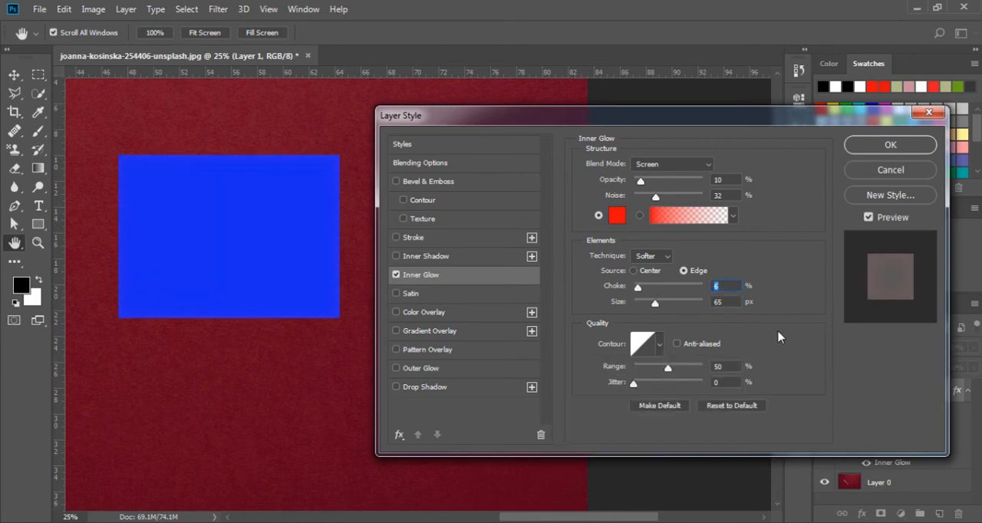
- Replace the Inner Glow with Satin in Normal mode at 48% opacity, 147° angle, 30 px distance and 59 px size
{"action": "left_click", "coordinate": [418, 294]}
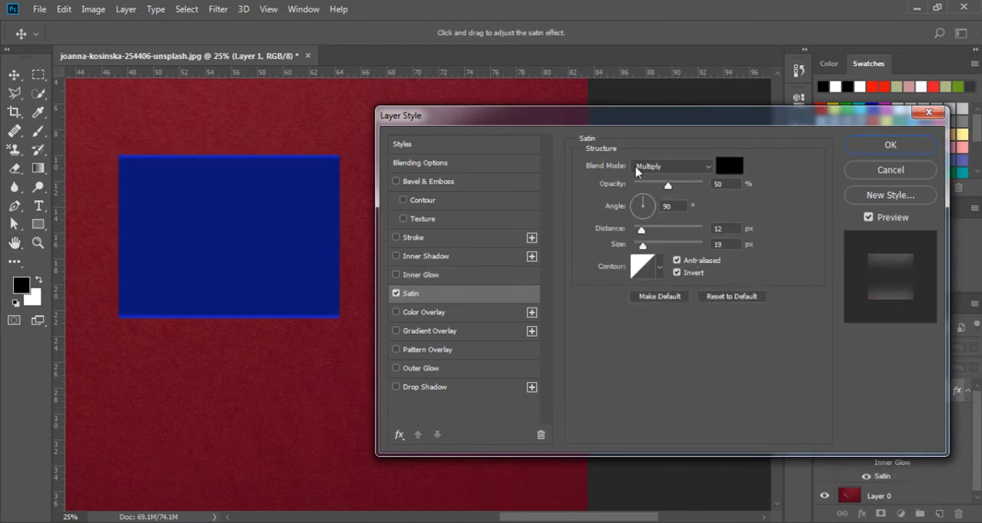
{"action": "left_click", "coordinate": [678, 173]}
{"action": "left_click", "coordinate": [666, 181]}
{"action": "left_click", "coordinate": [668, 174]}
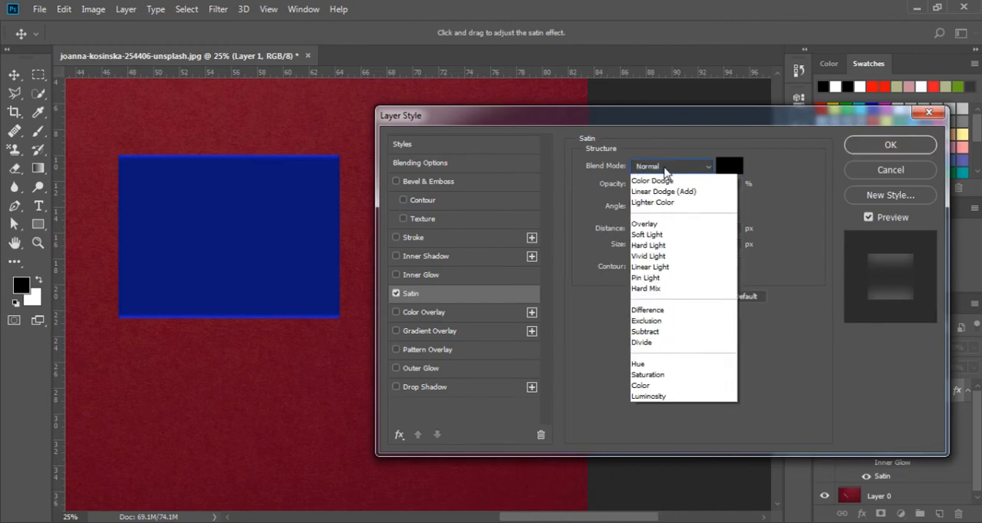
{"action": "left_click", "coordinate": [664, 182]}
{"action": "mouse_move", "coordinate": [668, 187]}
{"action": "left_mouse_down"}
{"action": "mouse_move", "coordinate": [677, 187]}
{"action": "mouse_move", "coordinate": [658, 191]}
{"action": "mouse_move", "coordinate": [680, 188]}
{"action": "mouse_move", "coordinate": [664, 187]}
{"action": "mouse_move", "coordinate": [675, 187]}
{"action": "mouse_move", "coordinate": [672, 201]}
{"action": "mouse_move", "coordinate": [643, 216]}
{"action": "mouse_move", "coordinate": [648, 202]}
{"action": "mouse_move", "coordinate": [635, 206]}
{"action": "mouse_move", "coordinate": [687, 233]}
{"action": "mouse_move", "coordinate": [656, 232]}
{"action": "mouse_move", "coordinate": [667, 250]}
{"action": "mouse_move", "coordinate": [655, 248]}
{"action": "left_mouse_up"}
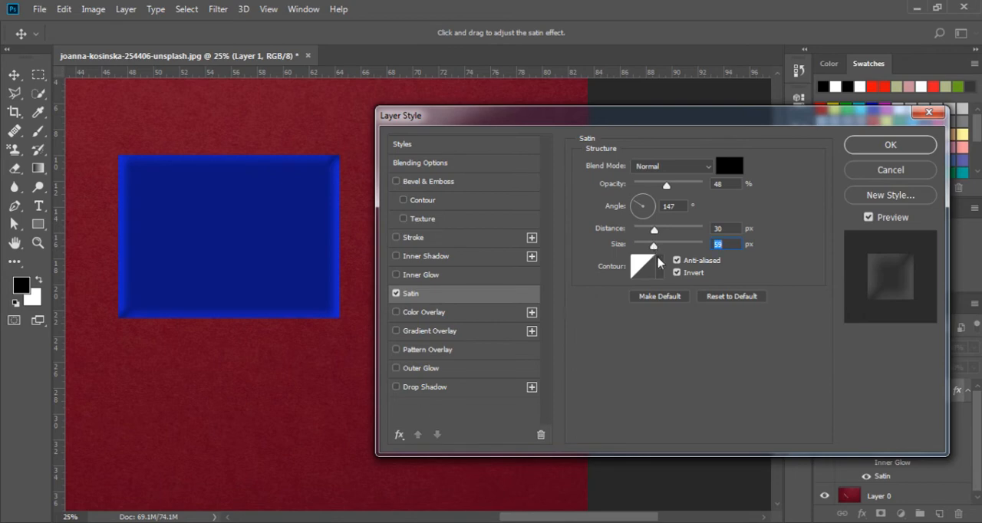
- Try several contour presets on the Satin effect and return to the straight diagonal one
{"action": "left_click", "coordinate": [659, 265]}
{"action": "left_click", "coordinate": [619, 300]}
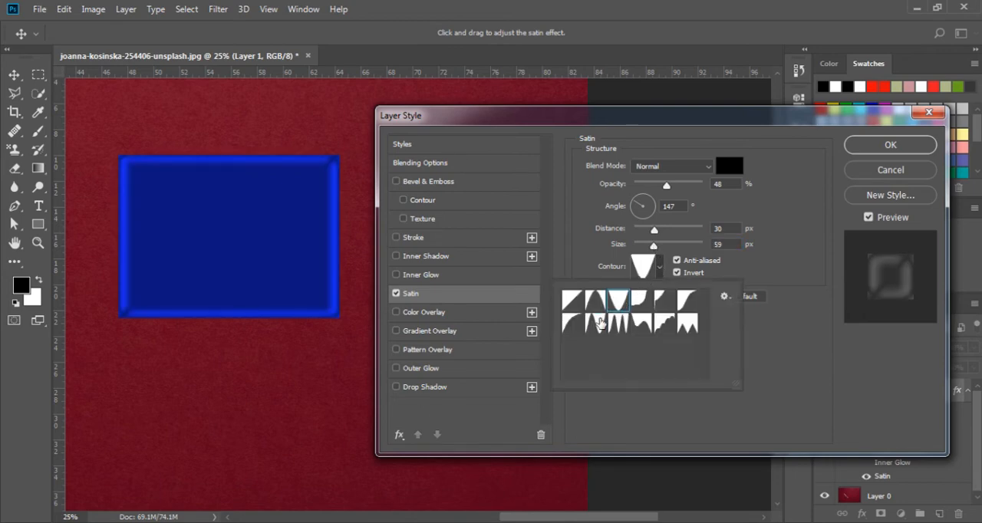
{"action": "left_click", "coordinate": [600, 322]}
{"action": "left_click", "coordinate": [618, 323]}
{"action": "left_click", "coordinate": [570, 304]}
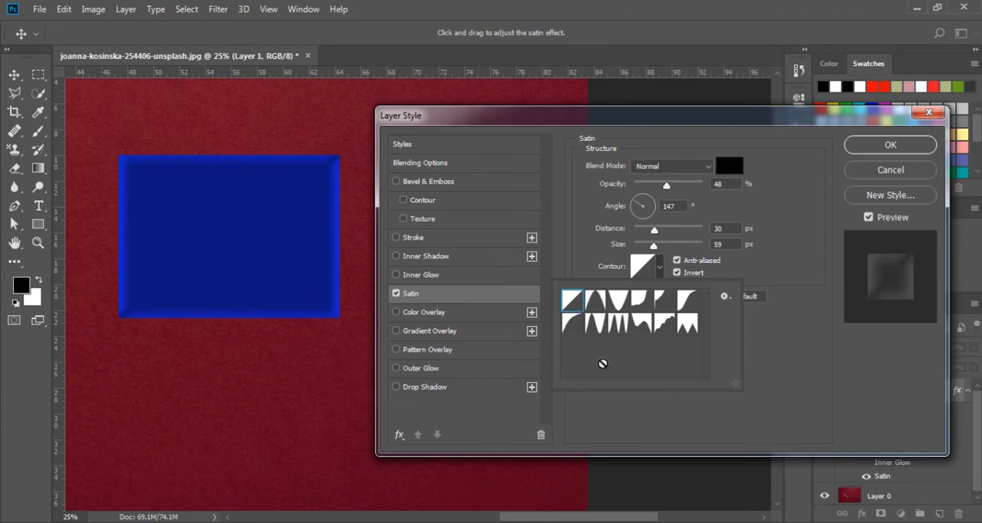
{"action": "left_click", "coordinate": [604, 423]}
- Replace Satin with a Color Overlay, trying the Darken and Multiply blend modes and settling on Normal
{"action": "left_click", "coordinate": [429, 314]}
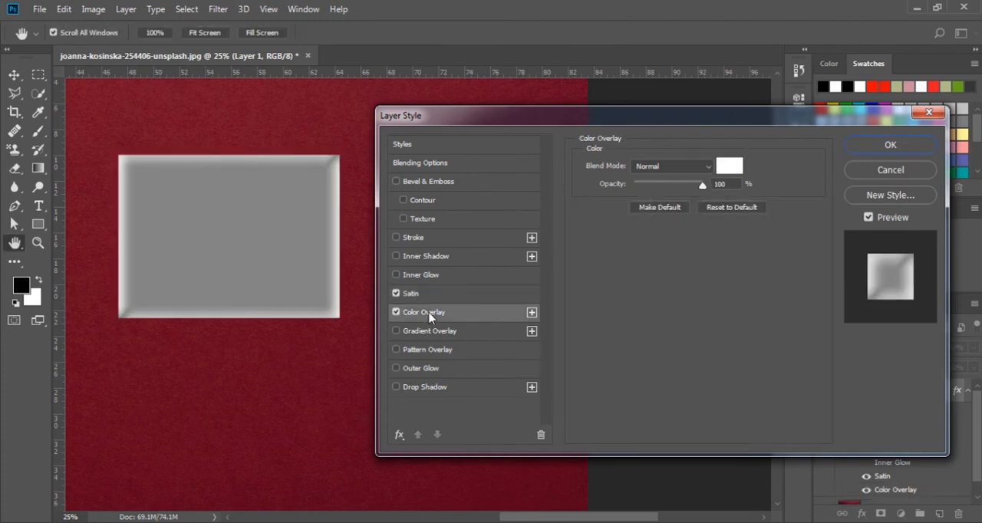
{"action": "left_click", "coordinate": [397, 294]}
{"action": "left_click", "coordinate": [693, 165]}
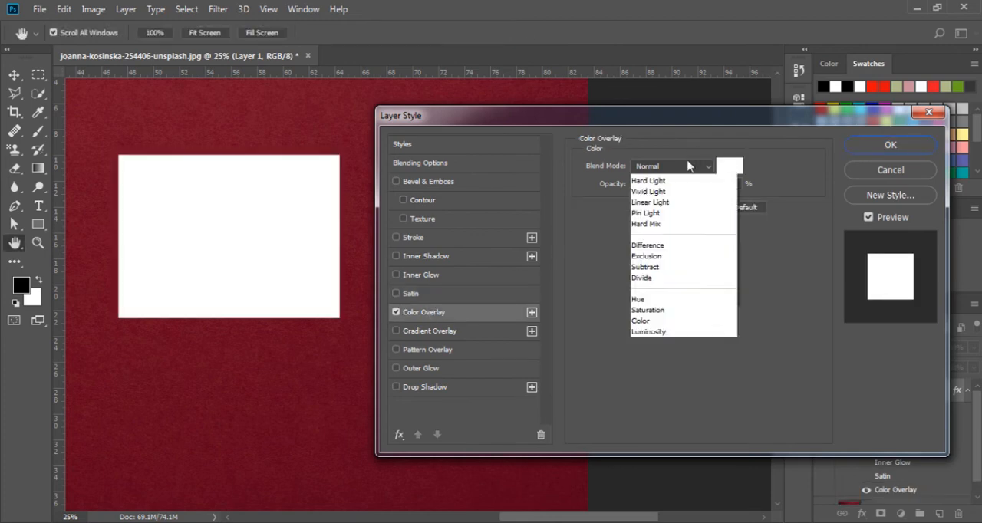
{"action": "left_click", "coordinate": [664, 214]}
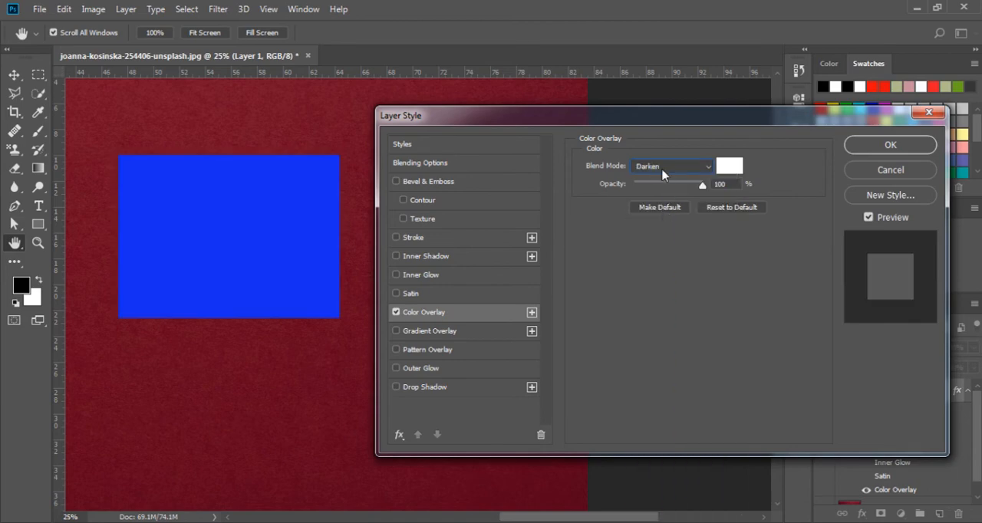
{"action": "left_click", "coordinate": [667, 167]}
{"action": "left_click", "coordinate": [661, 224]}
{"action": "left_click", "coordinate": [659, 166]}
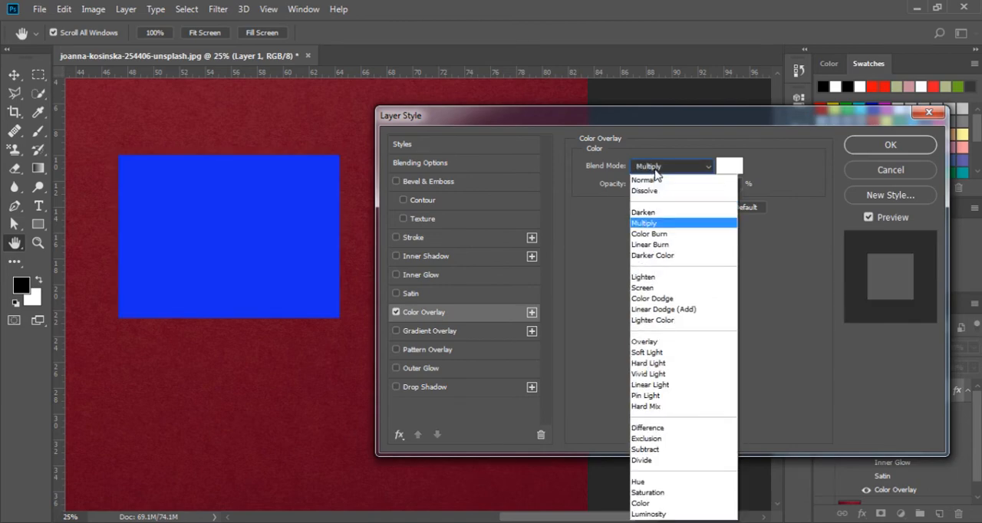
{"action": "left_click", "coordinate": [657, 184]}
{"action": "left_click", "coordinate": [729, 166]}
{"action": "left_click", "coordinate": [720, 185]}
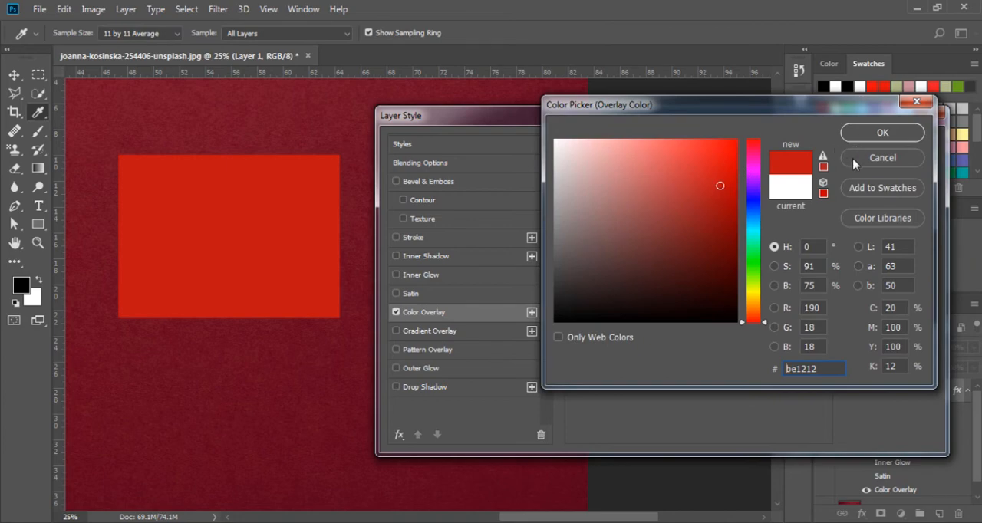
{"action": "left_click", "coordinate": [854, 159]}
- Set the Color Overlay color to blue 070ce1
{"action": "left_click", "coordinate": [728, 169]}
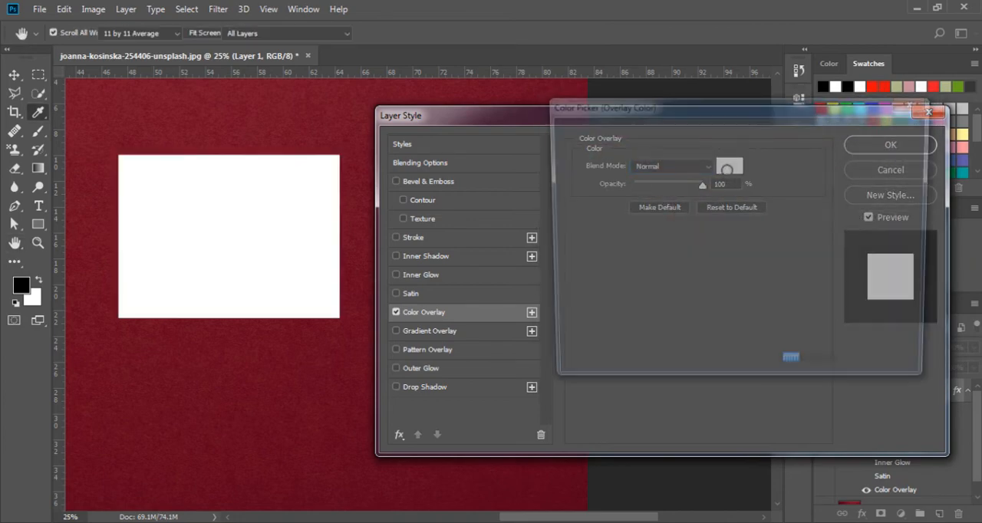
{"action": "left_click", "coordinate": [751, 201]}
{"action": "left_click", "coordinate": [732, 161]}
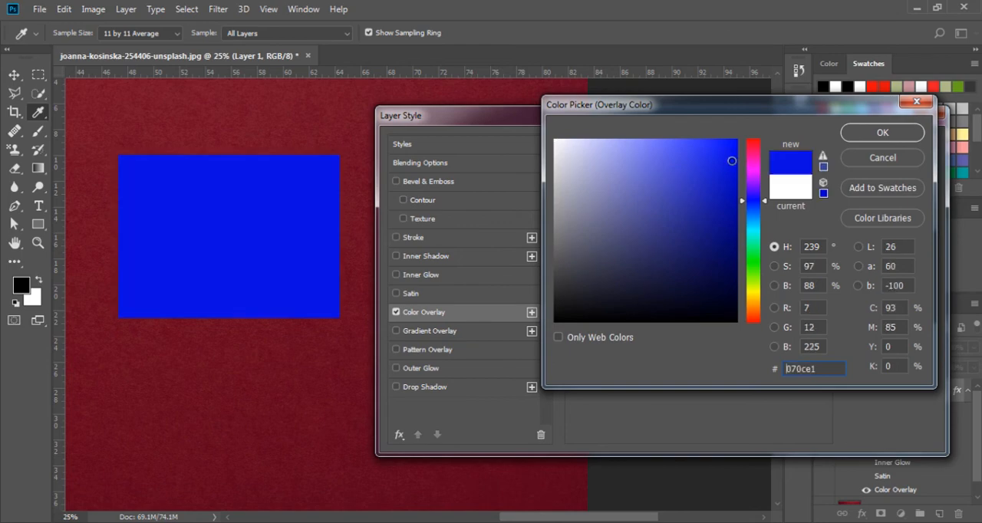
{"action": "left_click", "coordinate": [882, 132]}
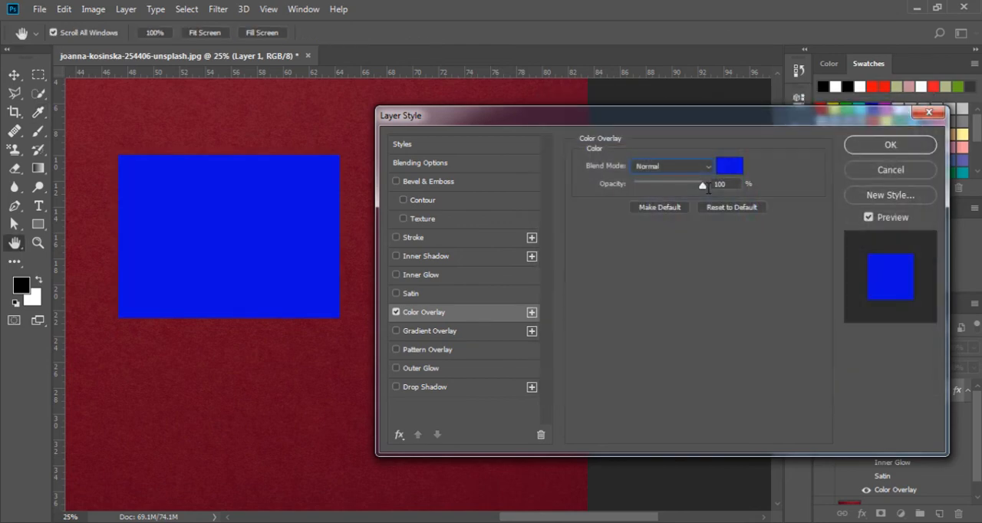
- Replace the Color Overlay with a Gradient Overlay and show its settings
{"action": "left_click", "coordinate": [397, 315]}
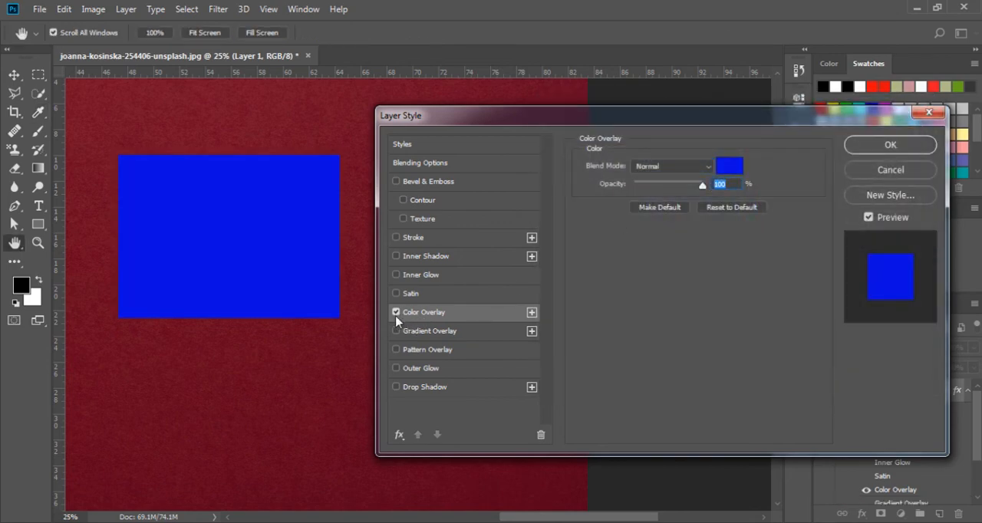
{"action": "left_click", "coordinate": [396, 331]}
{"action": "left_click", "coordinate": [396, 312]}
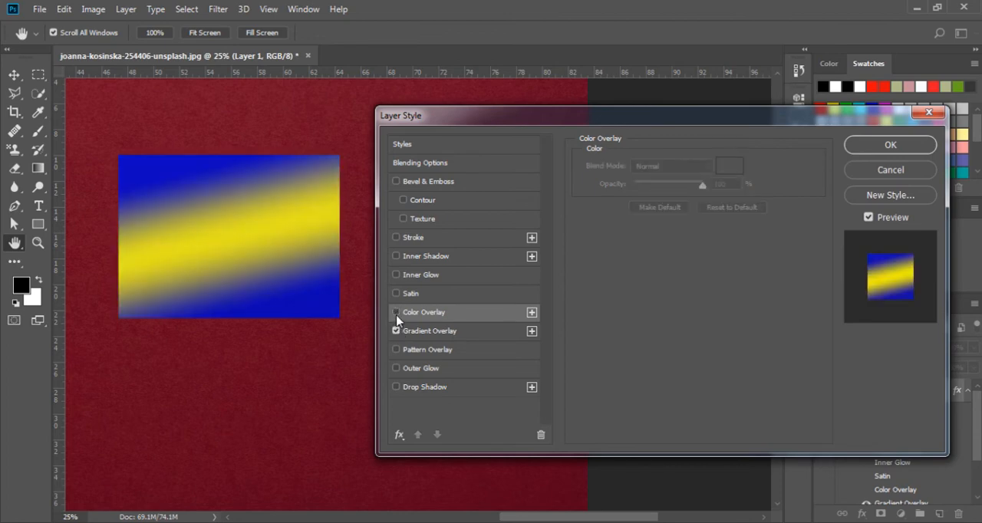
{"action": "left_click", "coordinate": [420, 332]}
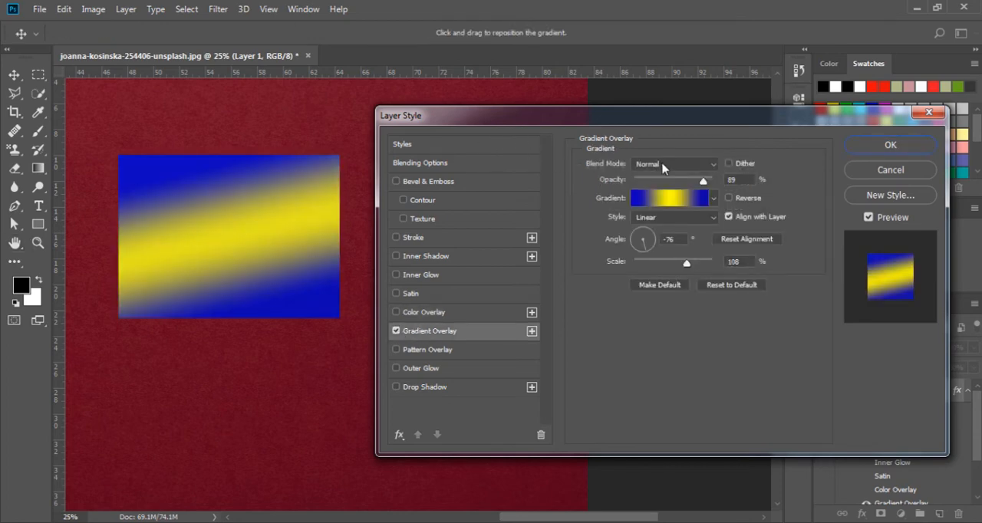
{"action": "left_click", "coordinate": [715, 198]}
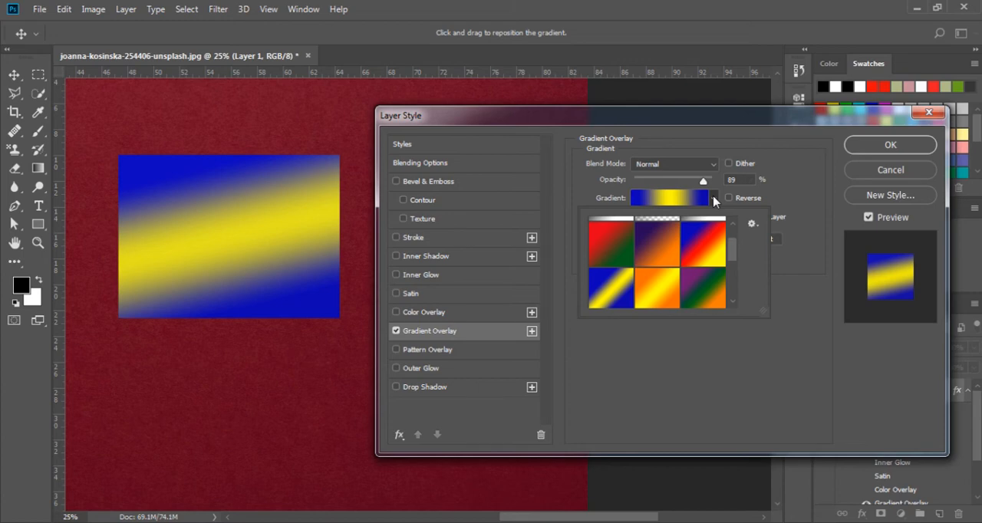
{"action": "mouse_move", "coordinate": [731, 247]}
{"action": "left_mouse_down"}
{"action": "mouse_move", "coordinate": [732, 267]}
{"action": "mouse_move", "coordinate": [731, 237]}
{"action": "left_mouse_up"}
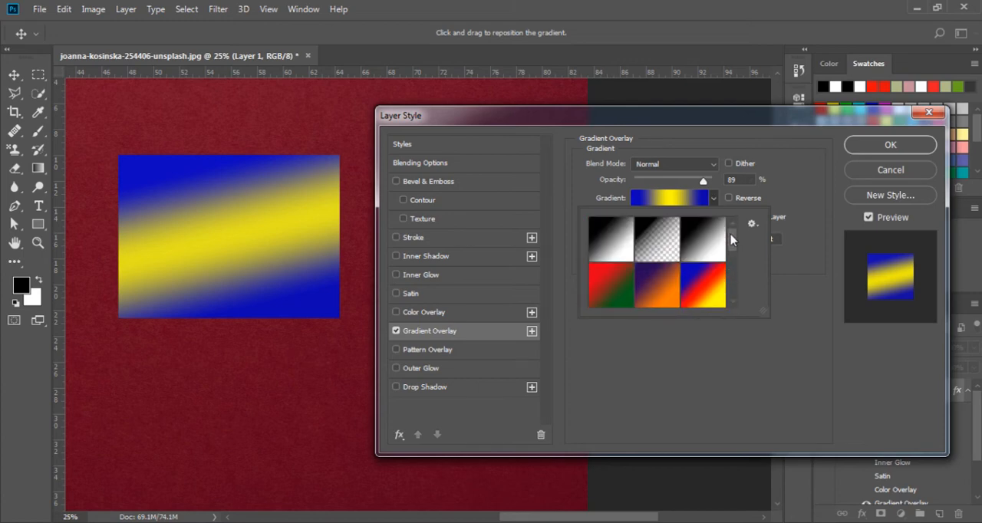
{"action": "left_click", "coordinate": [805, 287]}
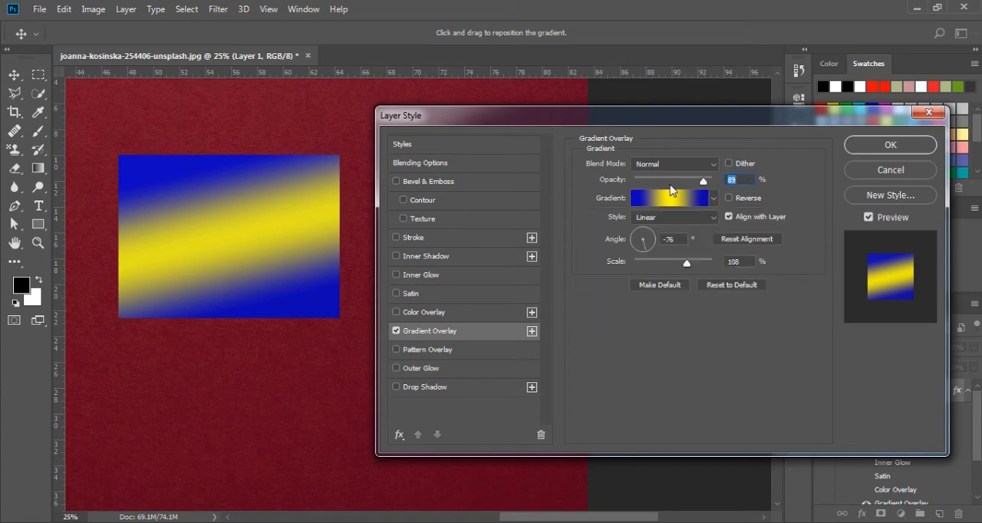
- Change the Gradient Overlay to the Diamond style with a -130° angle and 150% scale
{"action": "left_click", "coordinate": [671, 222]}
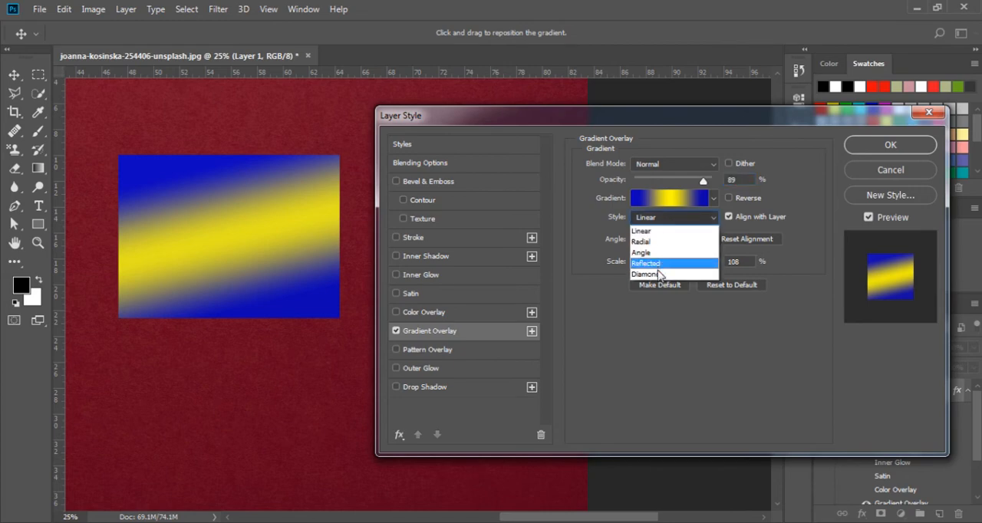
{"action": "left_click", "coordinate": [660, 275]}
{"action": "left_click", "coordinate": [657, 222]}
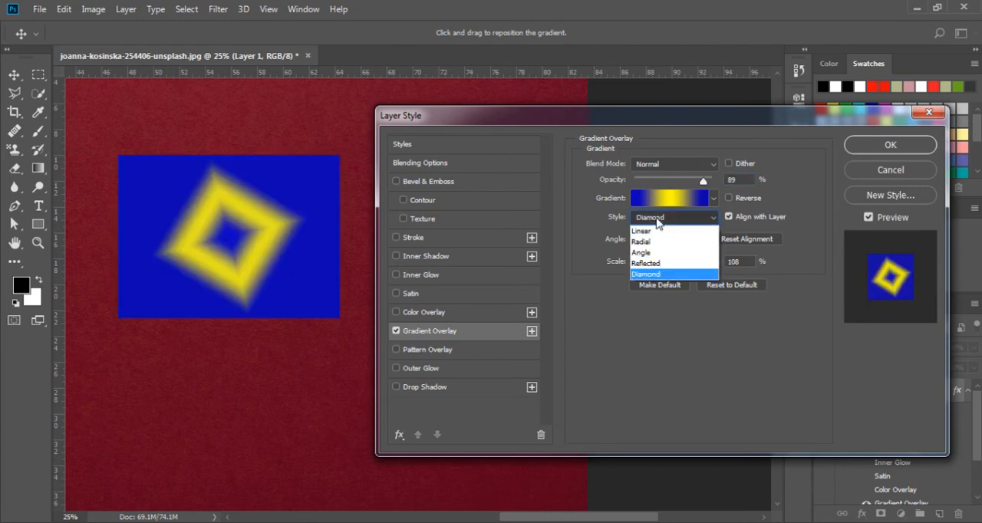
{"action": "left_click", "coordinate": [656, 218]}
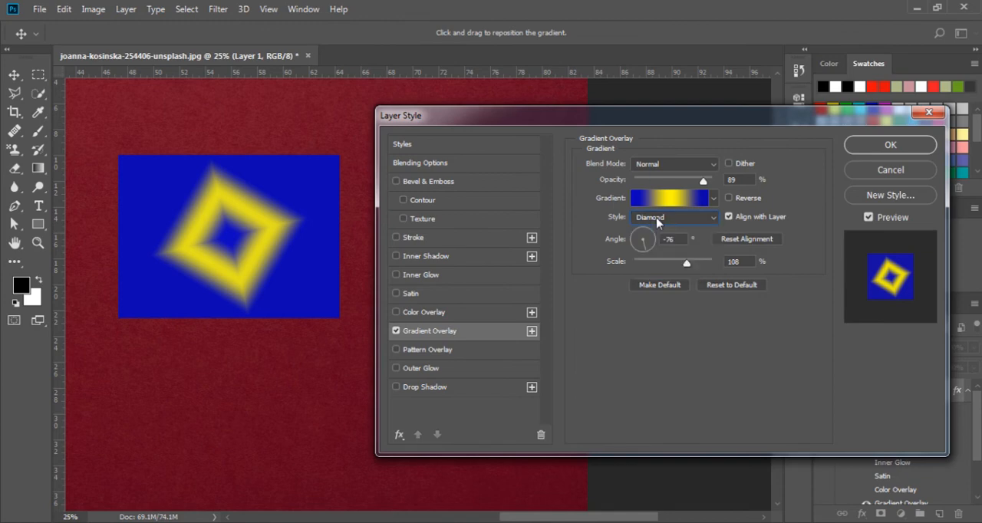
{"action": "left_click_drag", "start_coordinate": [649, 234], "coordinate": [711, 262]}
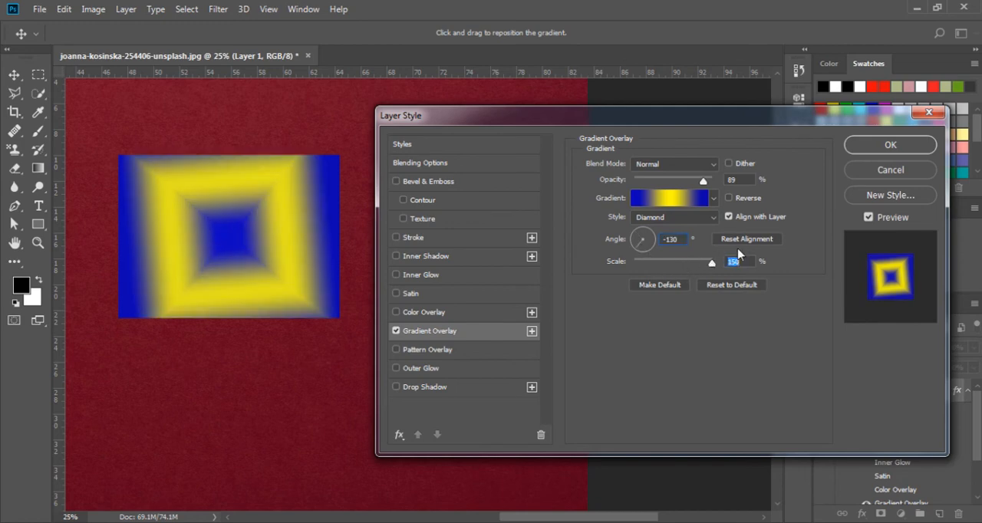
{"action": "left_click", "coordinate": [668, 164]}
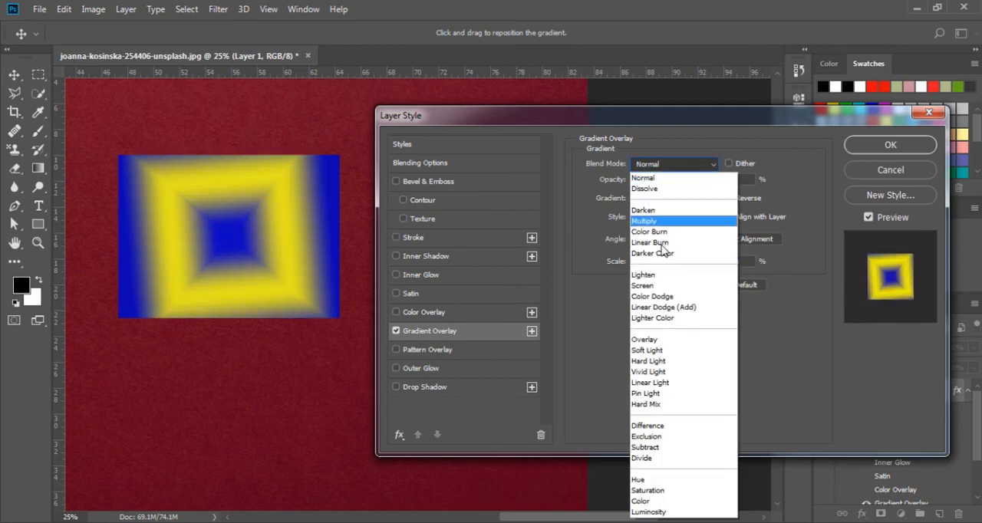
{"action": "left_click", "coordinate": [753, 128]}
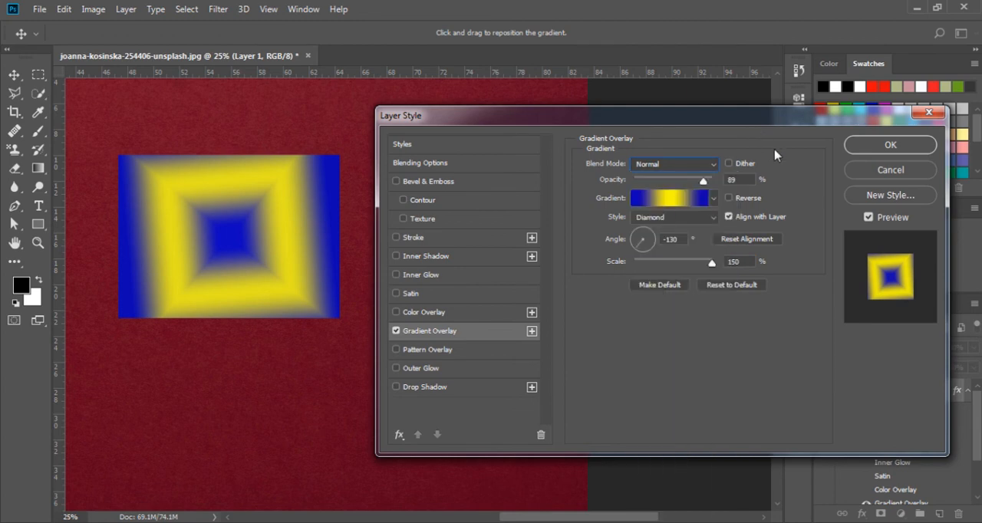
- Replace the Gradient Overlay with a Pattern Overlay and choose the blue-purple wavy pattern for it
{"action": "key", "text": "Tab"}
{"action": "left_click", "coordinate": [396, 349]}
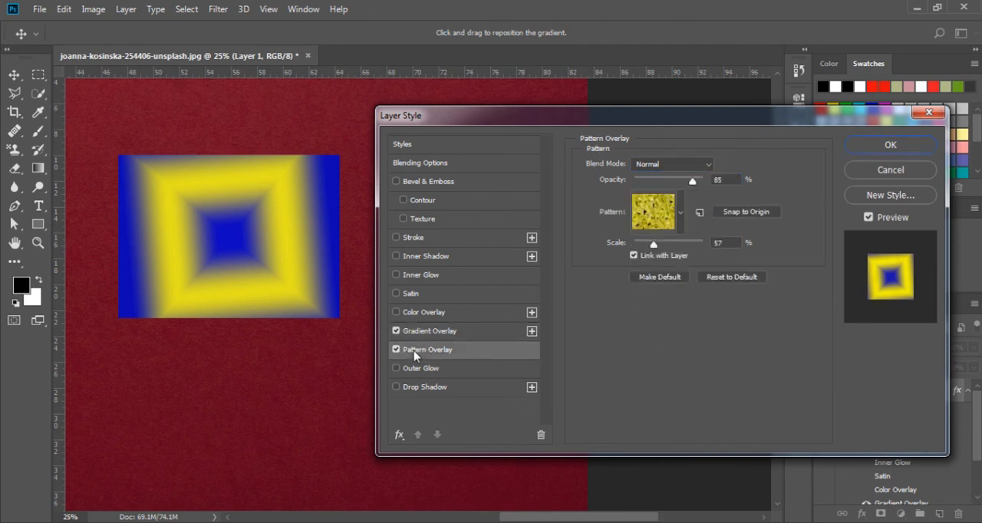
{"action": "left_click", "coordinate": [396, 331]}
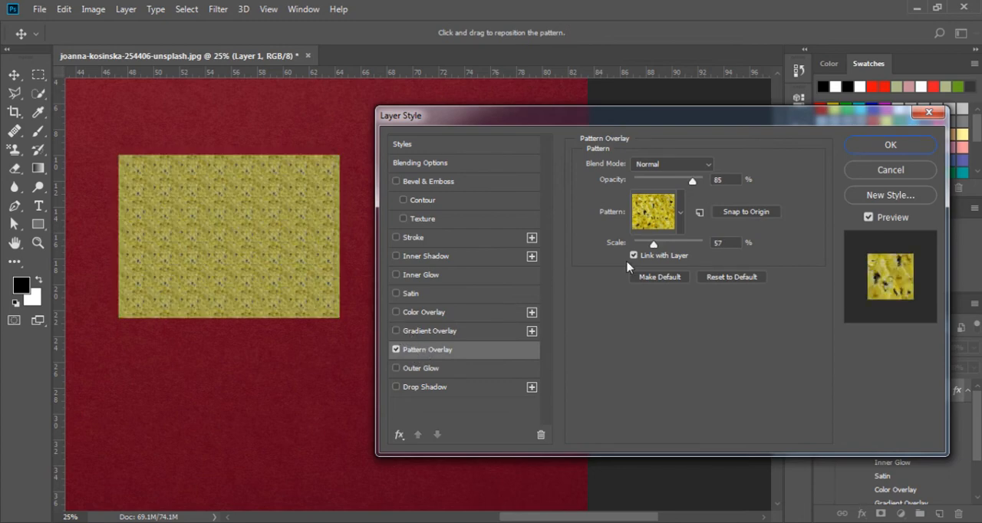
{"action": "left_click", "coordinate": [681, 214]}
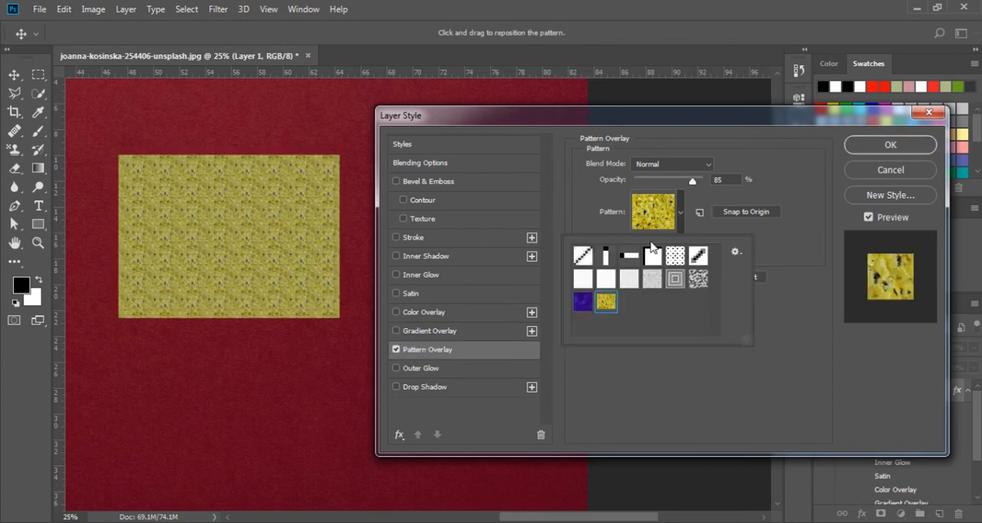
{"action": "left_click", "coordinate": [628, 278]}
{"action": "left_click", "coordinate": [583, 302]}
{"action": "left_click", "coordinate": [649, 378]}
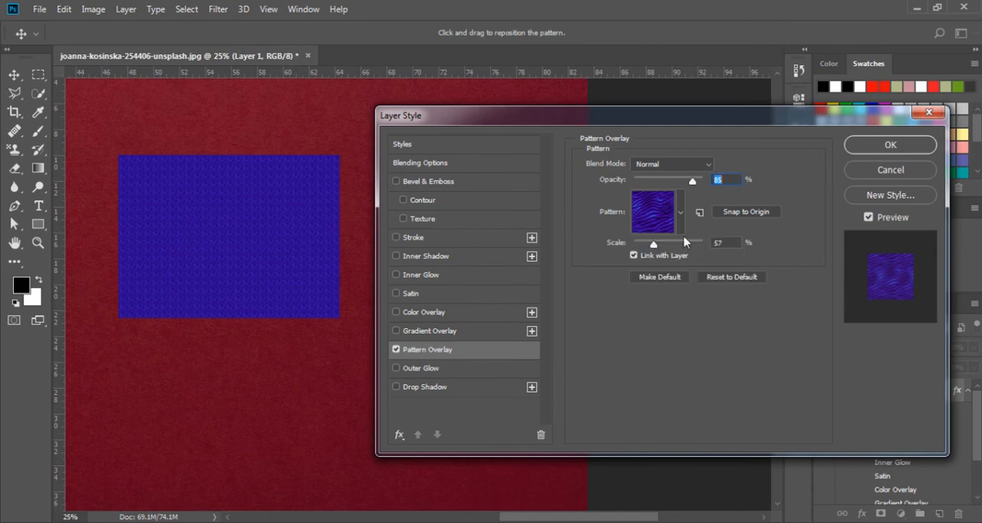
- Lower the Pattern Overlay opacity to 71% and increase the pattern's scale, keeping the Normal blend mode
{"action": "left_click_drag", "start_coordinate": [692, 183], "coordinate": [668, 187]}
{"action": "mouse_move", "coordinate": [685, 186]}
{"action": "left_mouse_down"}
{"action": "mouse_move", "coordinate": [694, 184]}
{"action": "mouse_move", "coordinate": [683, 181]}
{"action": "left_mouse_up"}
{"action": "left_click", "coordinate": [678, 165]}
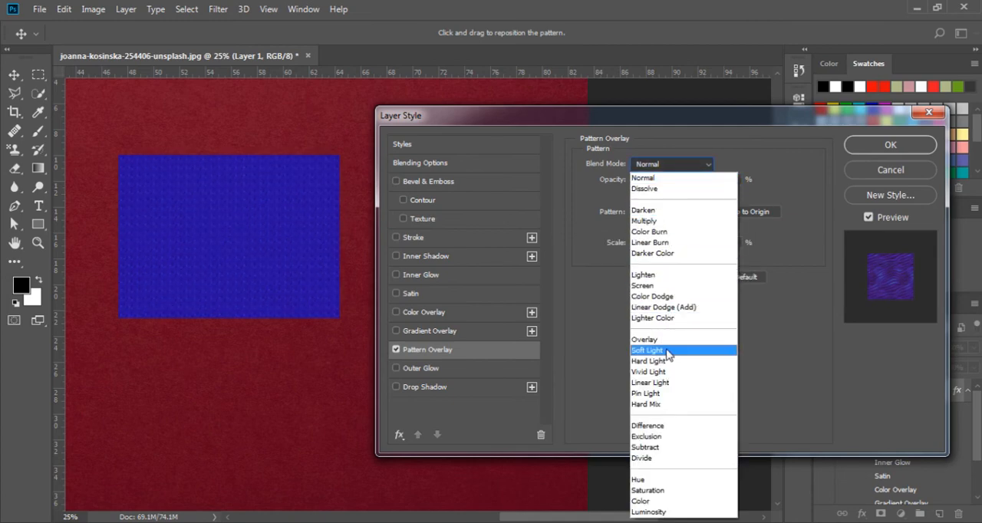
{"action": "left_click", "coordinate": [611, 353]}
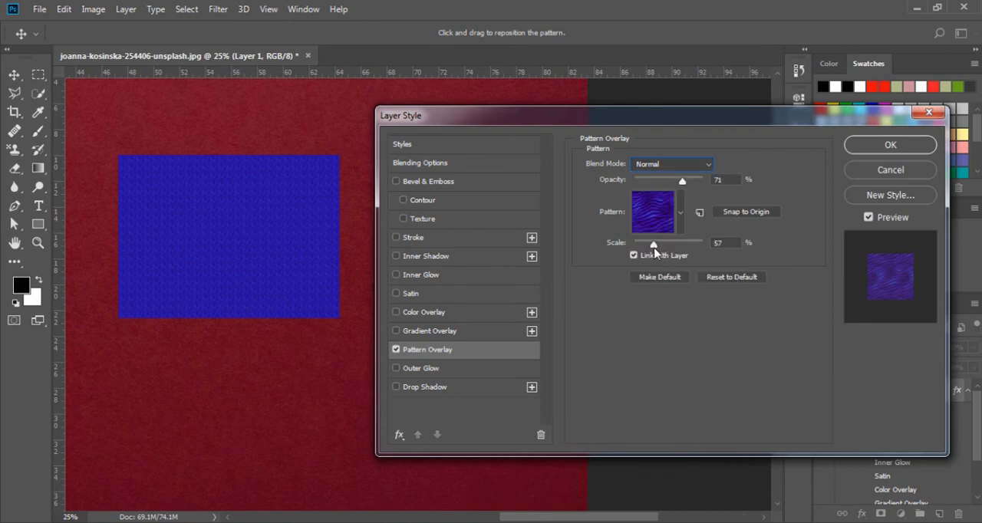
{"action": "mouse_move", "coordinate": [652, 245]}
{"action": "left_mouse_down"}
{"action": "mouse_move", "coordinate": [671, 247]}
{"action": "mouse_move", "coordinate": [662, 247]}
{"action": "left_mouse_up"}
{"action": "left_click", "coordinate": [676, 350]}
- Replace the Pattern Overlay with an Outer Glow of 23% spread and 62 px size
{"action": "left_click", "coordinate": [398, 370]}
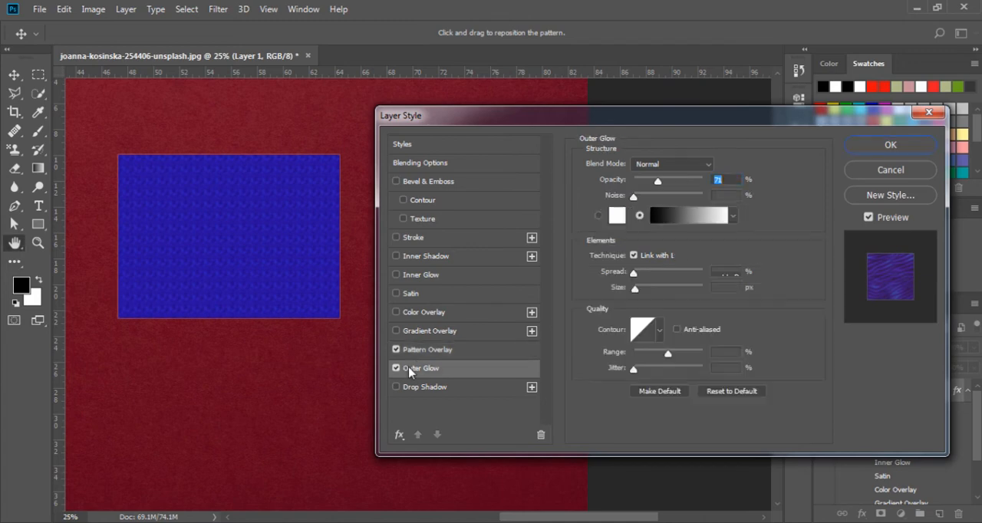
{"action": "left_click", "coordinate": [407, 355]}
{"action": "left_click", "coordinate": [396, 349]}
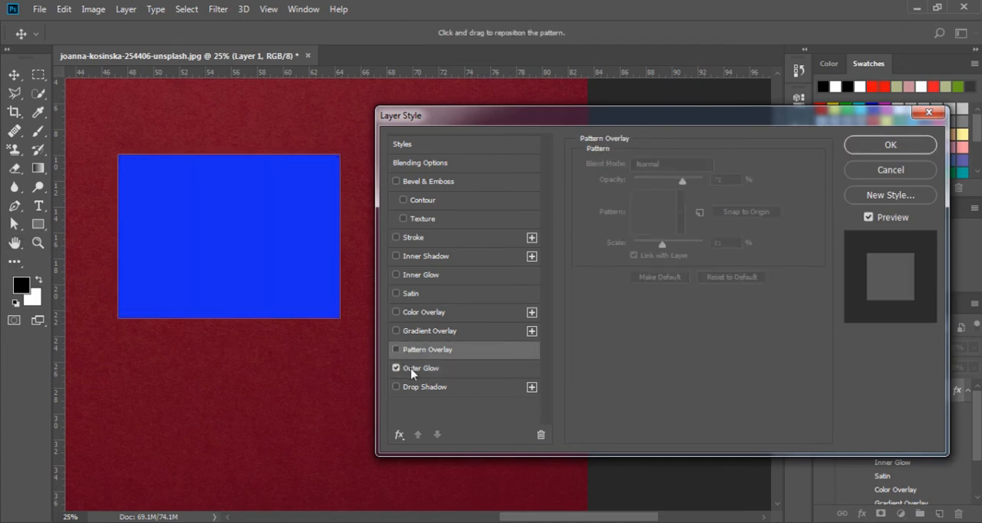
{"action": "left_click", "coordinate": [414, 369]}
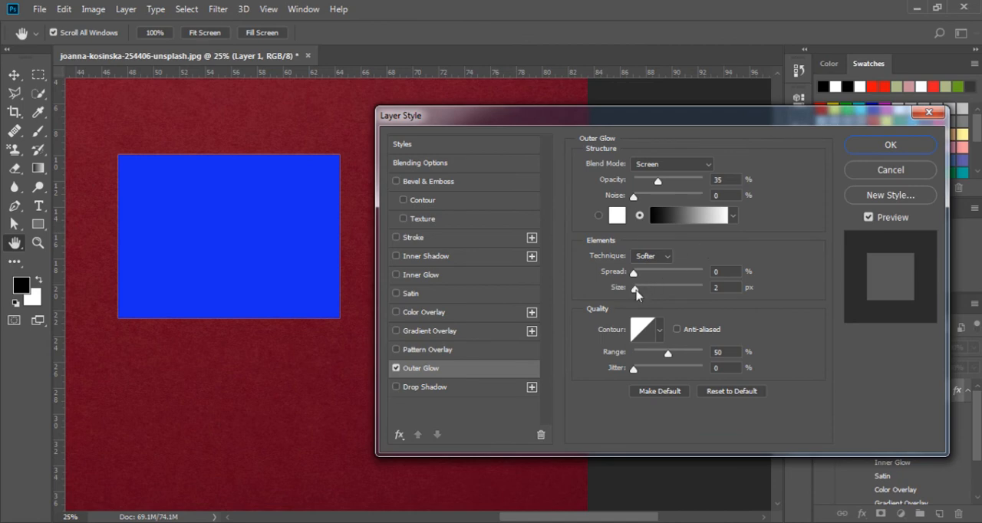
{"action": "mouse_move", "coordinate": [635, 293]}
{"action": "left_mouse_down"}
{"action": "mouse_move", "coordinate": [666, 293]}
{"action": "mouse_move", "coordinate": [656, 292]}
{"action": "mouse_move", "coordinate": [662, 274]}
{"action": "mouse_move", "coordinate": [676, 273]}
{"action": "mouse_move", "coordinate": [625, 284]}
{"action": "mouse_move", "coordinate": [653, 286]}
{"action": "left_mouse_up"}
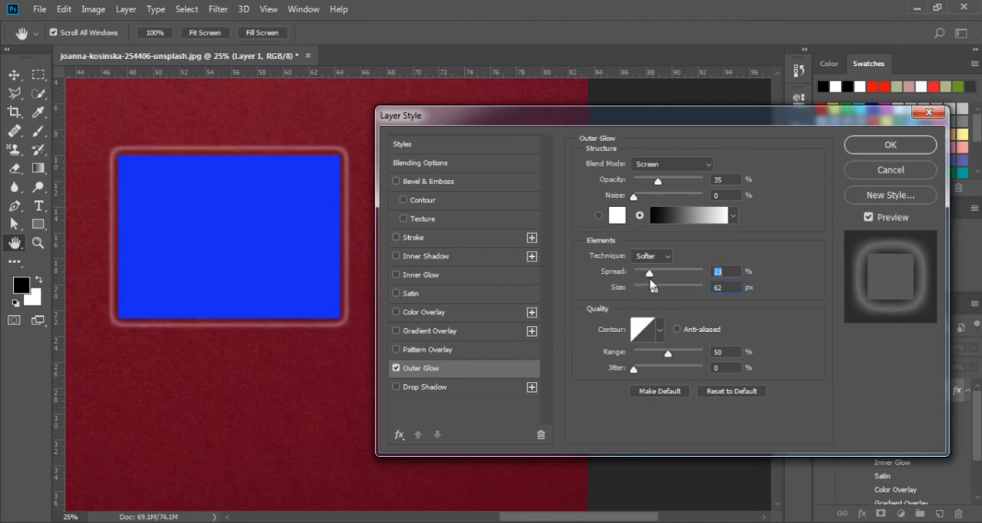
- Try several Outer Glow contours, return to the linear one, and set the range to 45% with a little jitter
{"action": "left_click", "coordinate": [659, 330]}
{"action": "left_click", "coordinate": [631, 388]}
{"action": "left_click", "coordinate": [620, 389]}
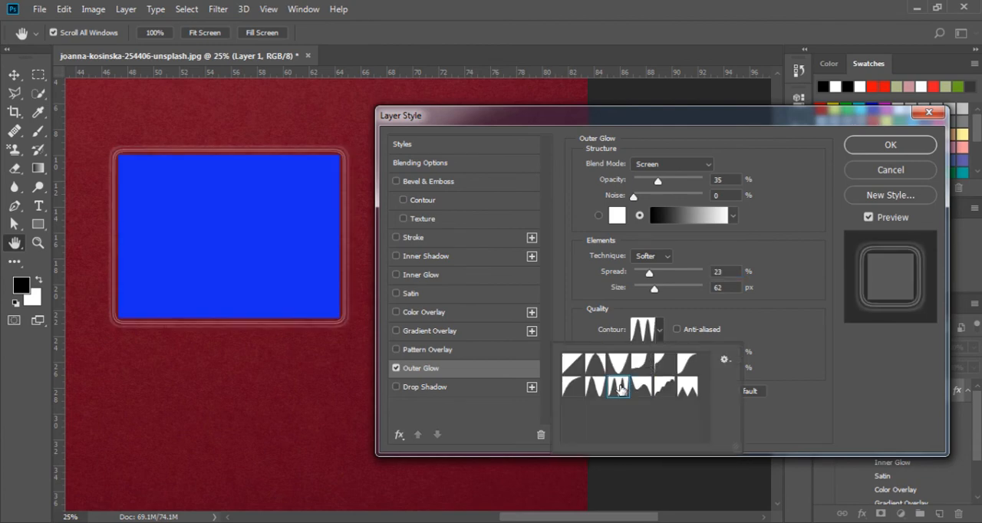
{"action": "left_click", "coordinate": [600, 388]}
{"action": "left_click", "coordinate": [596, 373]}
{"action": "left_click", "coordinate": [614, 371]}
{"action": "left_click", "coordinate": [583, 367]}
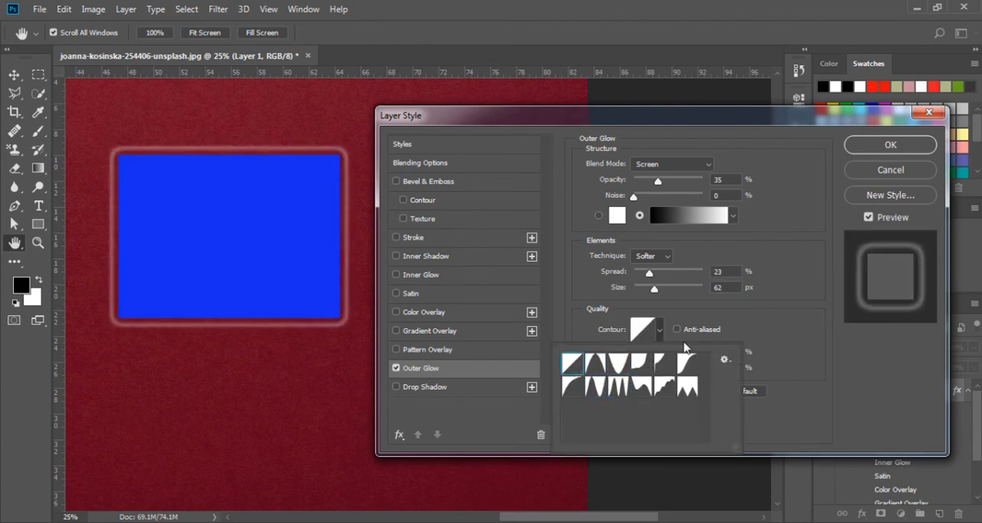
{"action": "left_click", "coordinate": [788, 353]}
{"action": "left_click_drag", "start_coordinate": [671, 358], "coordinate": [643, 373]}
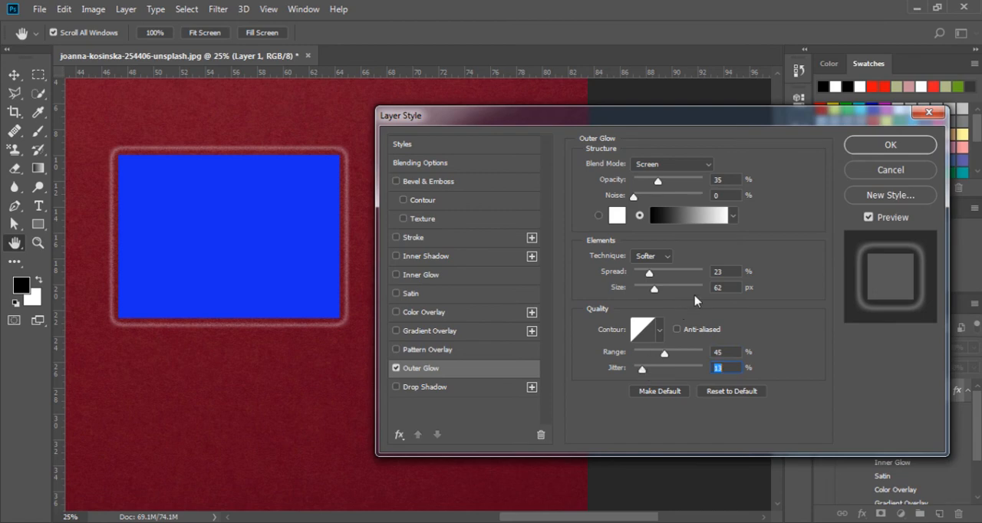
- Replace the Outer Glow with a Drop Shadow at a 53° angle, 29 px distance, 55% spread and 147 px size
{"action": "left_click", "coordinate": [439, 388]}
{"action": "left_click", "coordinate": [396, 369]}
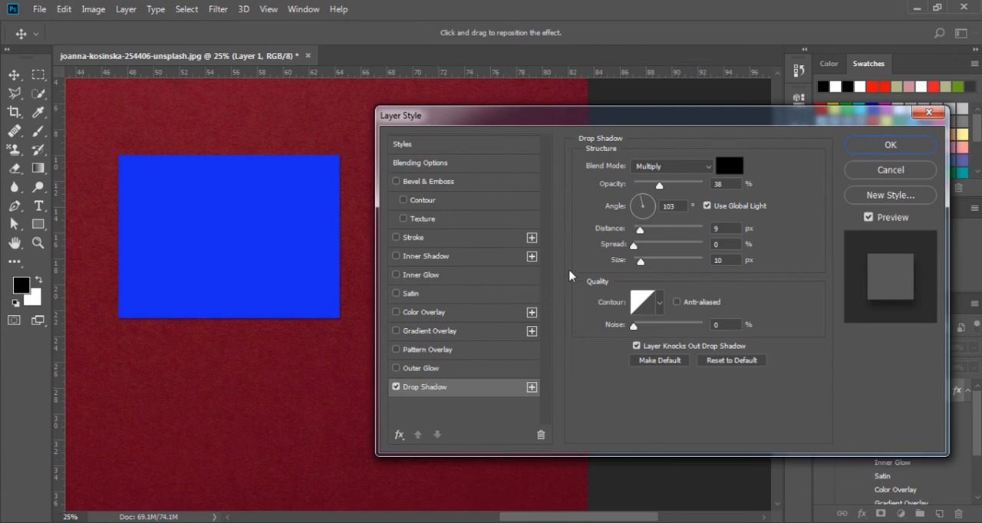
{"action": "left_click_drag", "start_coordinate": [641, 261], "coordinate": [651, 204]}
- Keep the Drop Shadow black, try the Linear Burn blend mode, and settle on Normal
{"action": "left_click", "coordinate": [728, 165]}
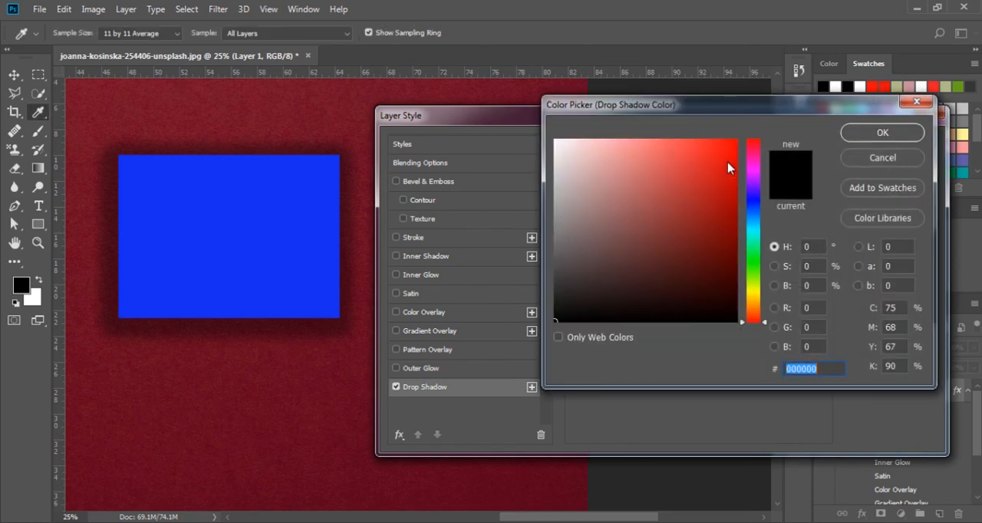
{"action": "left_click", "coordinate": [851, 157]}
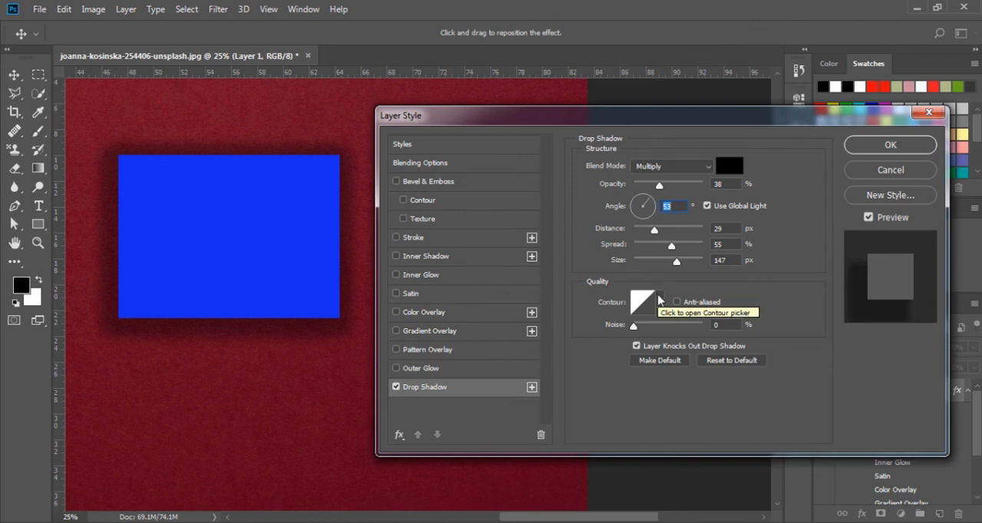
{"action": "left_click", "coordinate": [683, 165]}
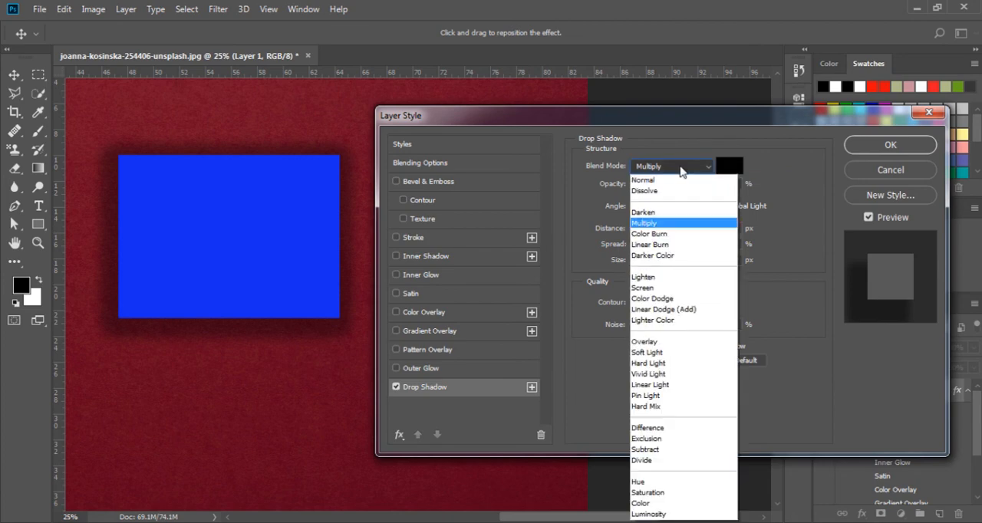
{"action": "left_click", "coordinate": [657, 246]}
{"action": "left_click", "coordinate": [681, 167]}
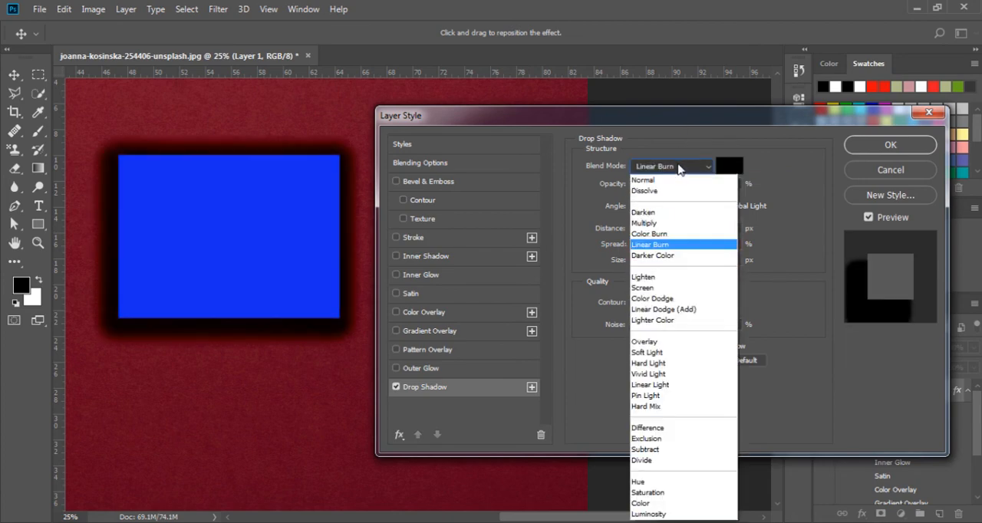
{"action": "left_click", "coordinate": [667, 184]}
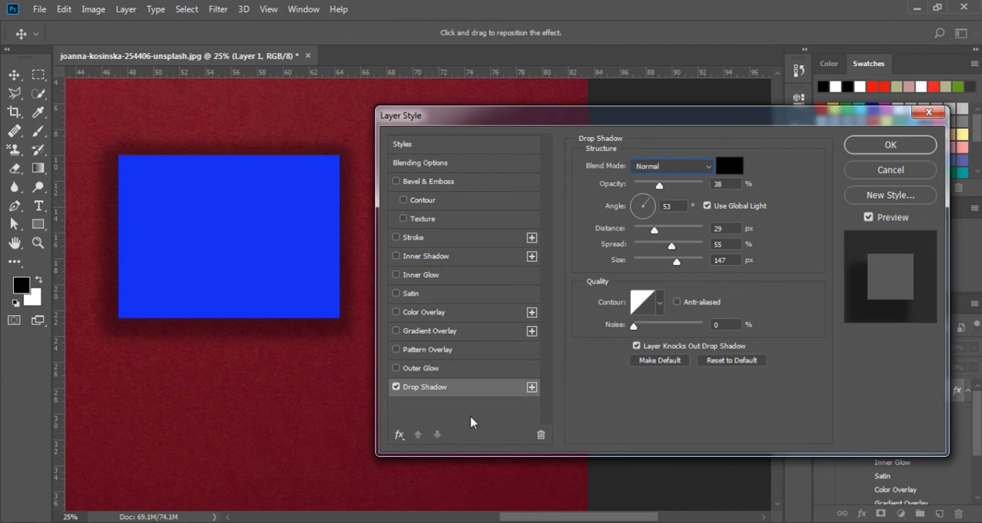
- Enable all the remaining styles, from Outer Glow to Bevel & Emboss with Contour and Texture, and apply them to the layer
{"action": "left_click", "coordinate": [396, 368]}
{"action": "left_click", "coordinate": [396, 349]}
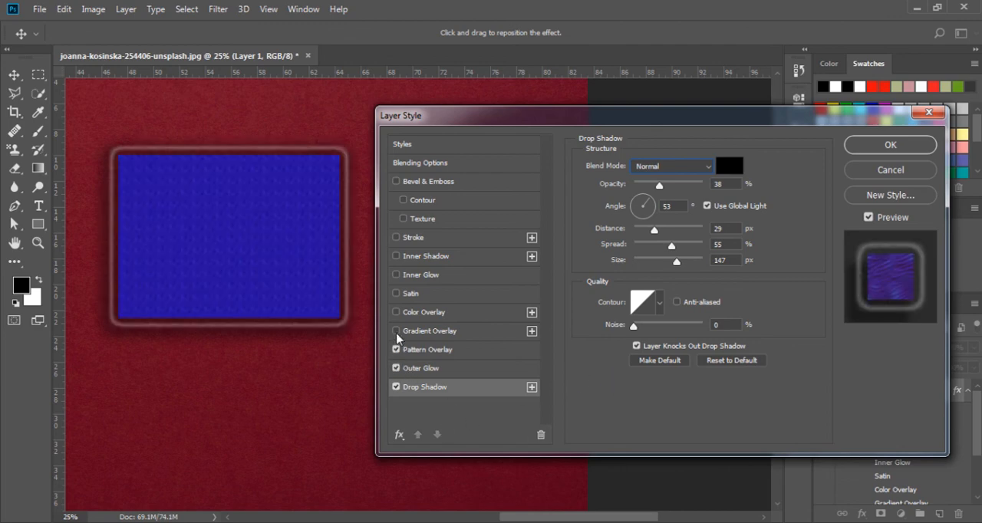
{"action": "left_click", "coordinate": [395, 330]}
{"action": "left_click", "coordinate": [396, 312]}
{"action": "left_click", "coordinate": [395, 293]}
{"action": "left_click", "coordinate": [396, 275]}
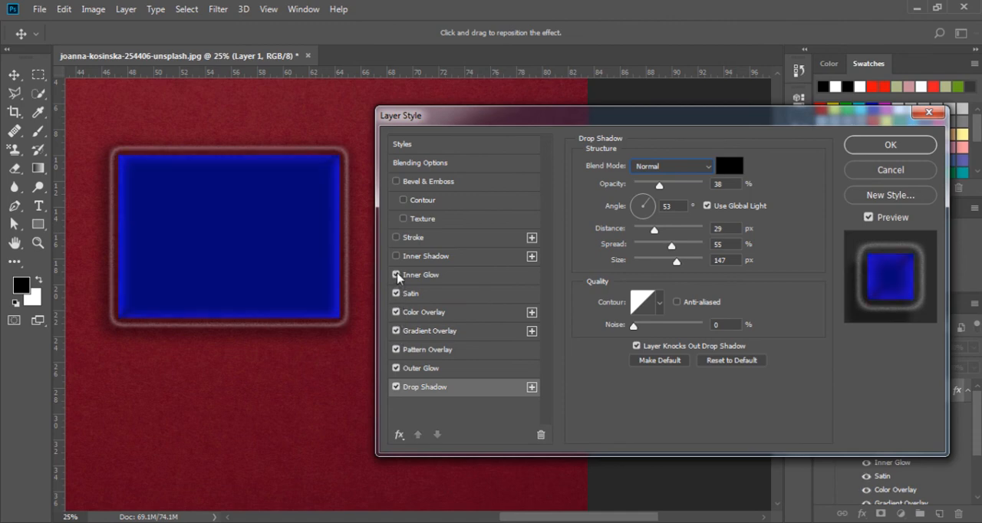
{"action": "left_click", "coordinate": [396, 256]}
{"action": "left_click", "coordinate": [396, 237]}
{"action": "left_click", "coordinate": [404, 219]}
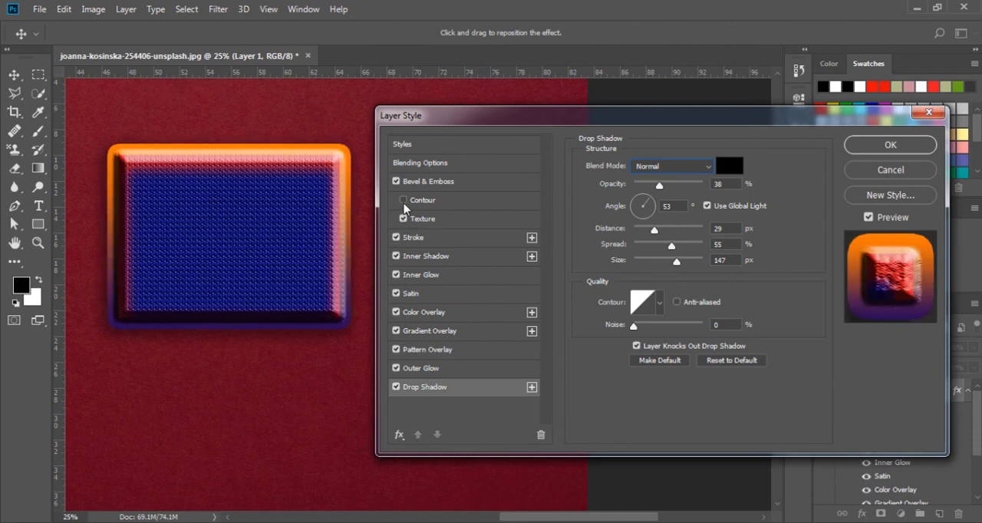
{"action": "left_click", "coordinate": [403, 199]}
{"action": "left_click", "coordinate": [852, 149]}
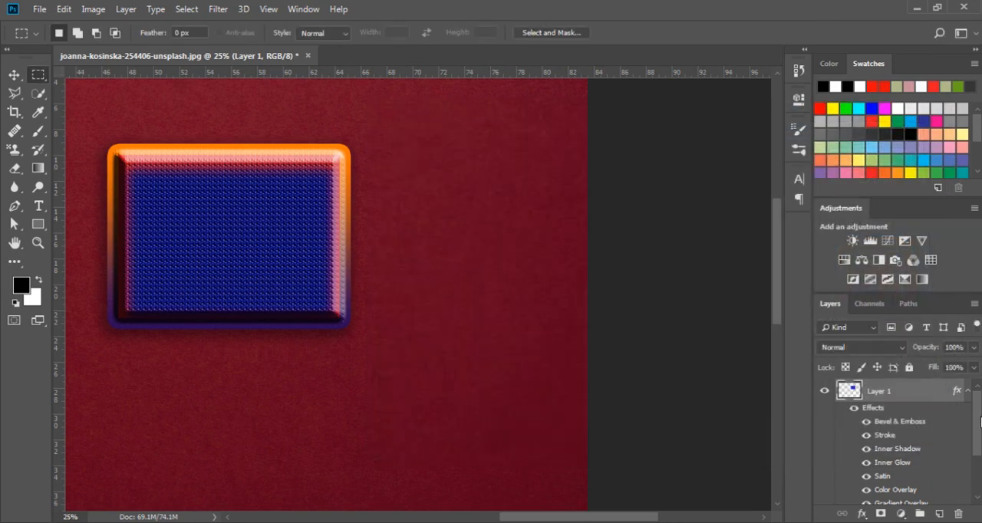
- Hide and show Layer 1's Bevel & Emboss, Stroke, Inner Shadow, Satin and Color Overlay effects individually to compare their impact
{"action": "mouse_move", "coordinate": [978, 421]}
{"action": "left_mouse_down"}
{"action": "mouse_move", "coordinate": [977, 473]}
{"action": "mouse_move", "coordinate": [978, 414]}
{"action": "left_mouse_up"}
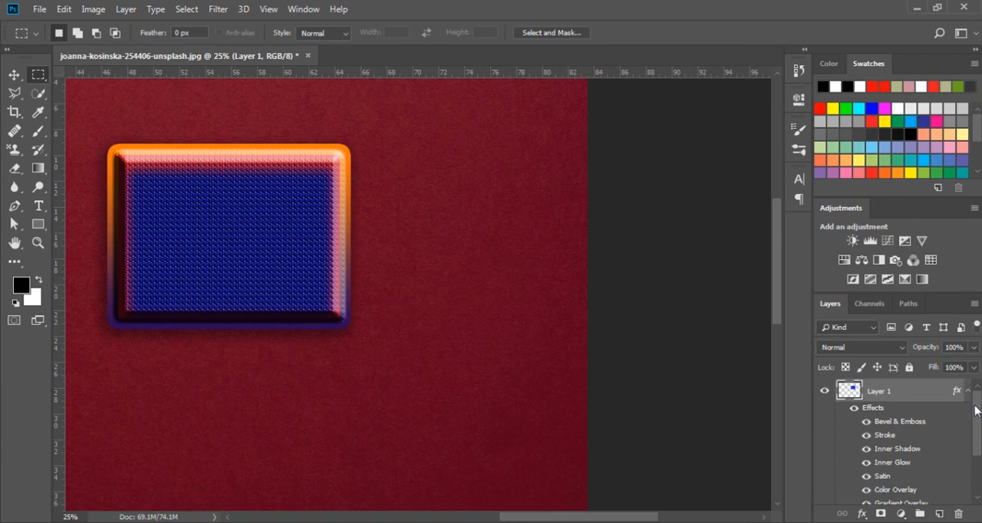
{"action": "left_click", "coordinate": [865, 421]}
{"action": "left_click", "coordinate": [866, 421]}
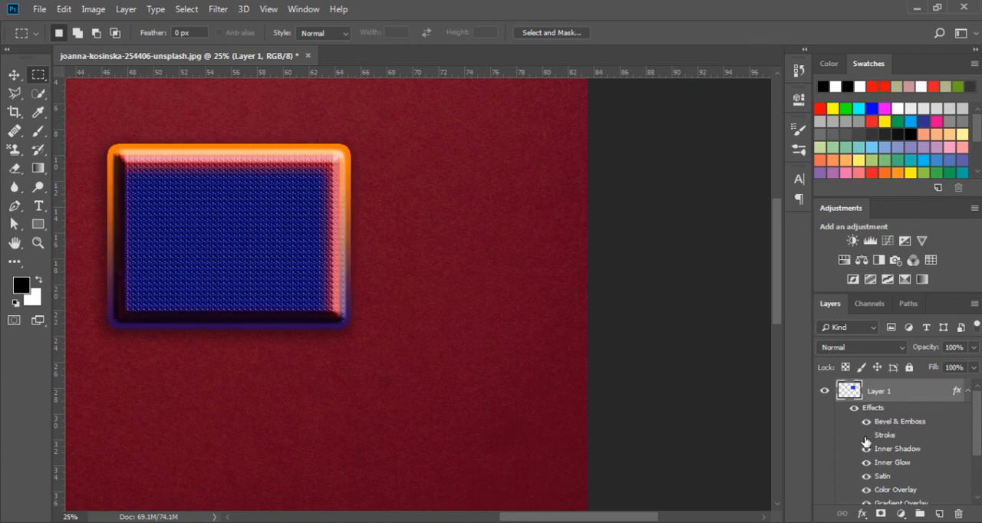
{"action": "left_click", "coordinate": [866, 435]}
{"action": "left_click", "coordinate": [866, 434]}
{"action": "left_click", "coordinate": [865, 452]}
{"action": "left_click", "coordinate": [866, 478]}
{"action": "left_click", "coordinate": [865, 480]}
{"action": "left_click", "coordinate": [866, 490]}
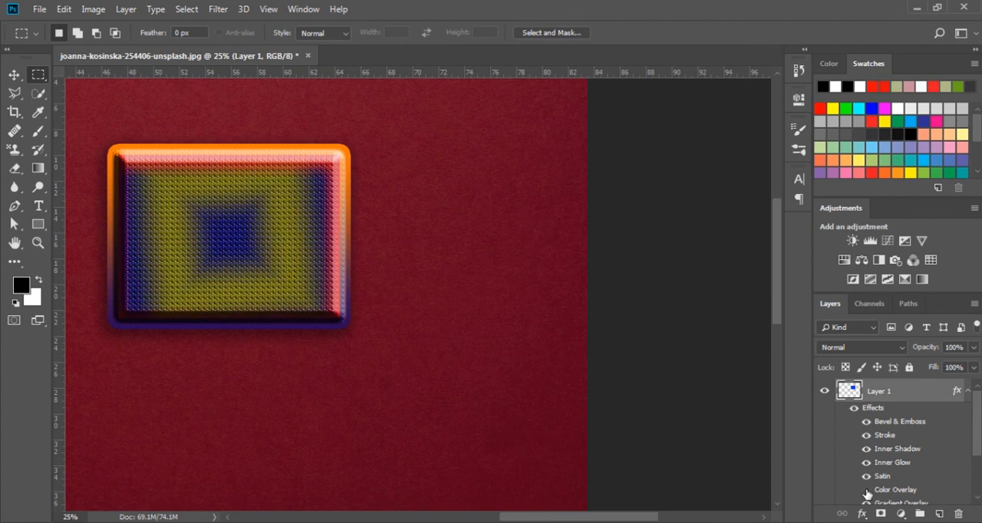
{"action": "left_click", "coordinate": [866, 490]}
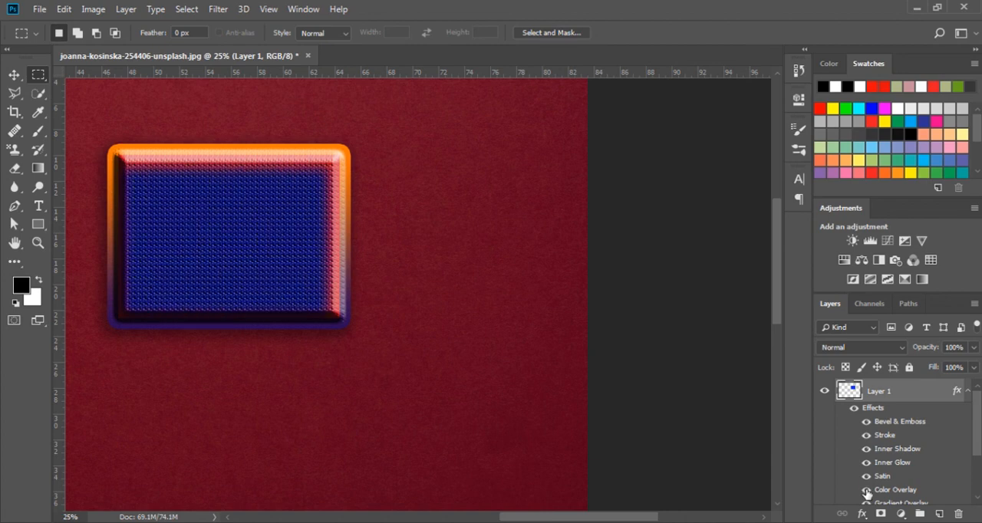
- Reopen Layer 1's Blending Options to review the enabled styles, and close them without changes
{"action": "mouse_move", "coordinate": [977, 438]}
{"action": "left_mouse_down"}
{"action": "mouse_move", "coordinate": [976, 477]}
{"action": "mouse_move", "coordinate": [976, 432]}
{"action": "left_mouse_up"}
{"action": "double_click", "coordinate": [940, 395]}
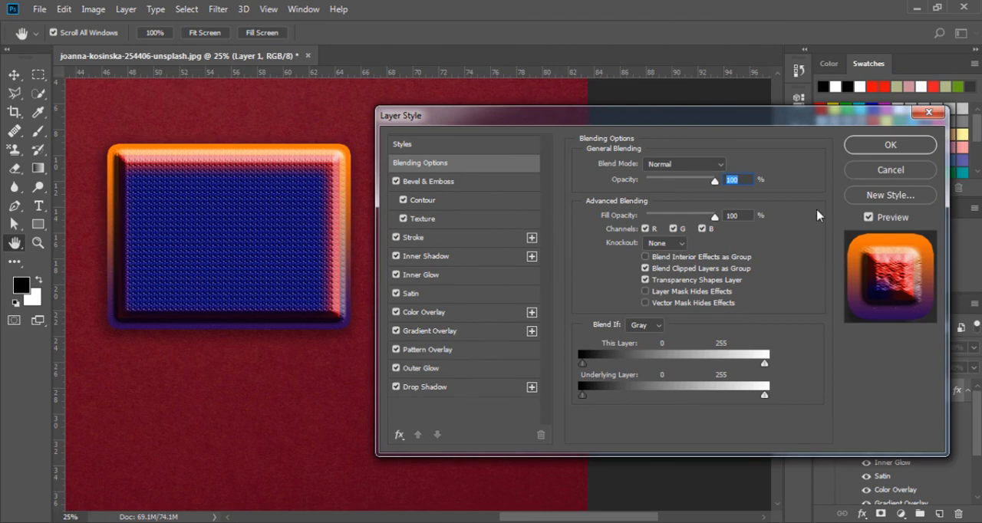
{"action": "left_click", "coordinate": [890, 170]}
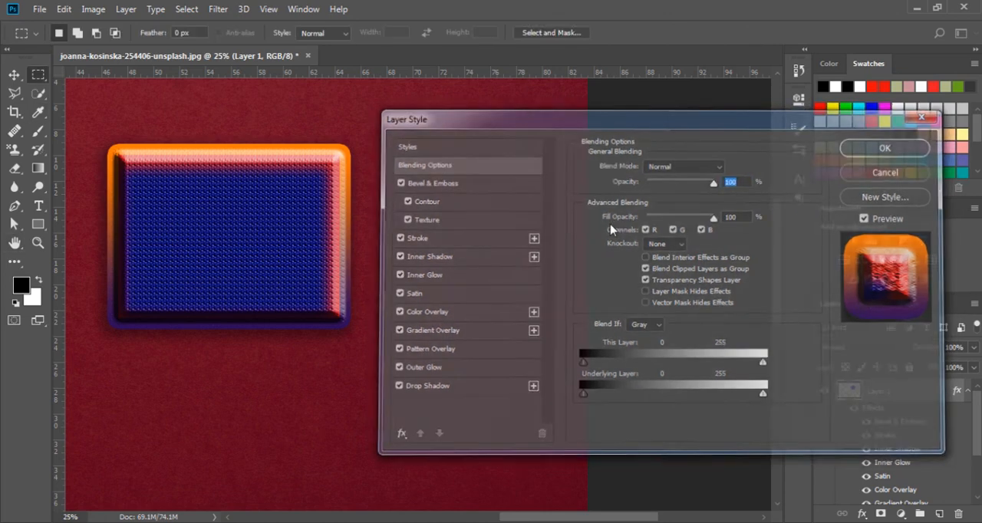